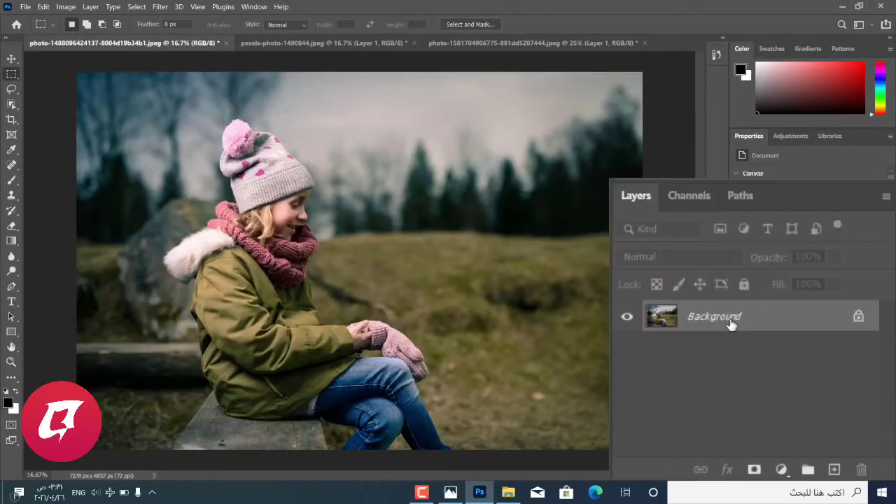
# Duplicate the girl photo's Background layer into a new Layer 1
pyautogui.hotkey('ctrl', 'j')
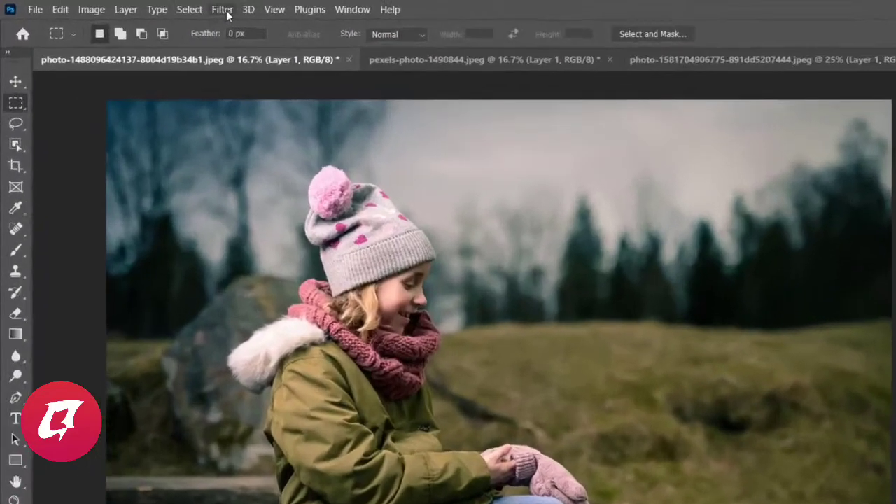
# Apply the Camera Raw Filter to Layer 1 from the Filter menu
pyautogui.click(162, 9)
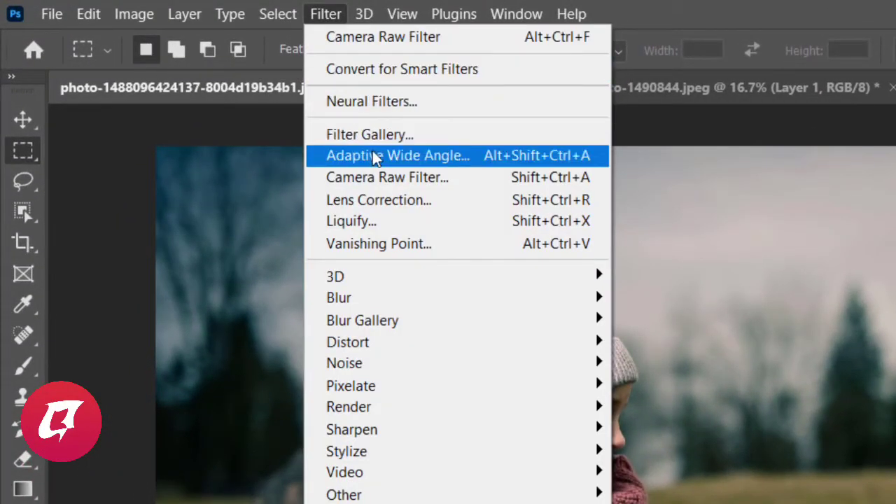
pyautogui.click(475, 179)
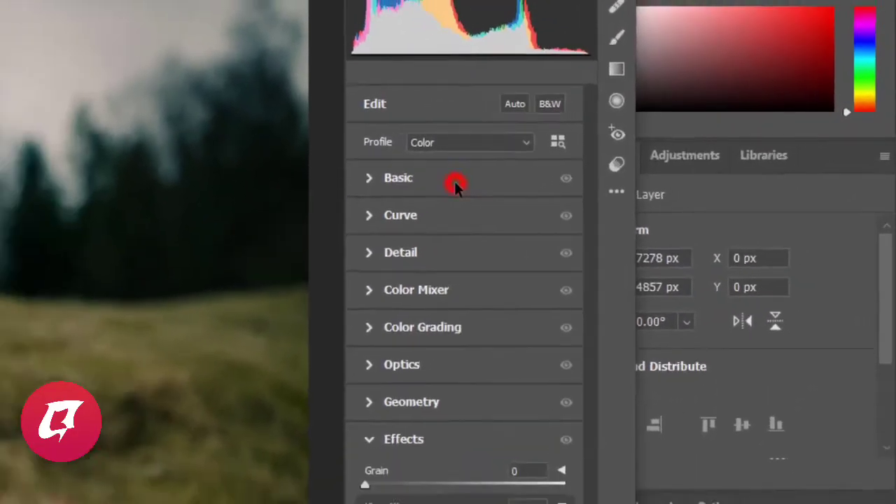
# In Camera Raw Basic, set Temperature +8, Tint +1 and Exposure +0.50
pyautogui.click(674, 150)
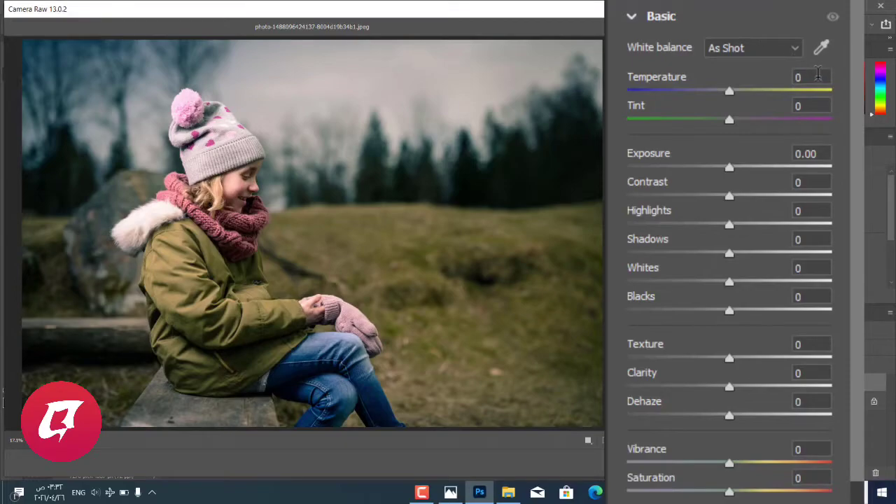
pyautogui.click(815, 76)
pyautogui.write('8')
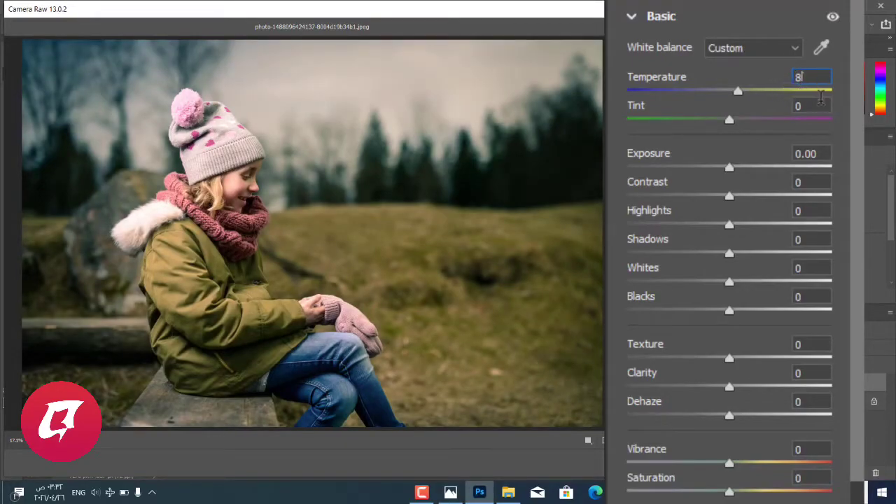
pyautogui.click(796, 106)
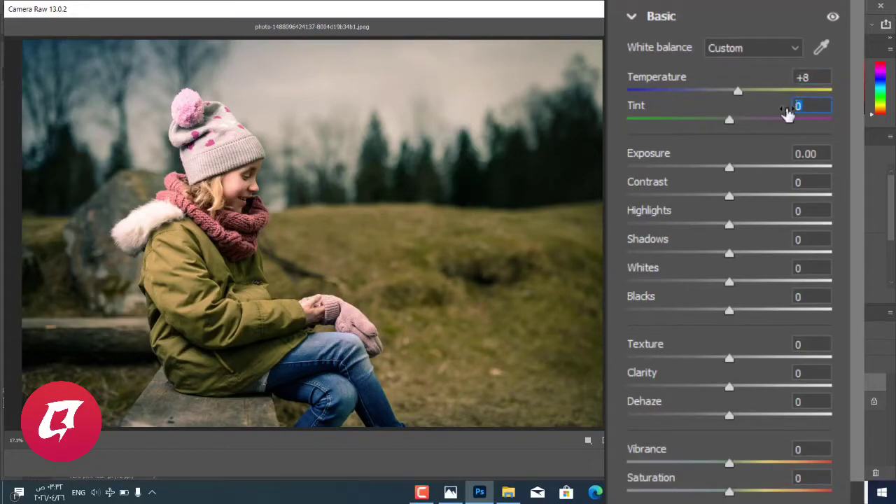
pyautogui.write('1')
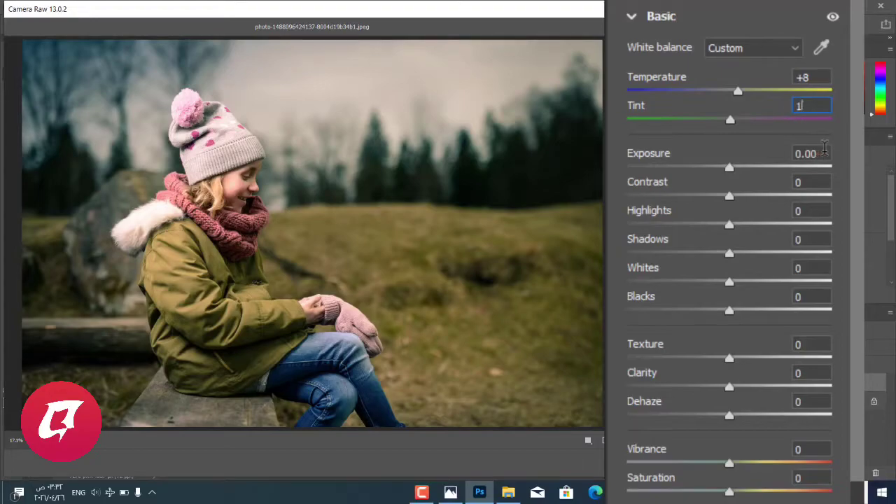
pyautogui.click(820, 152)
pyautogui.doubleClick(804, 154)
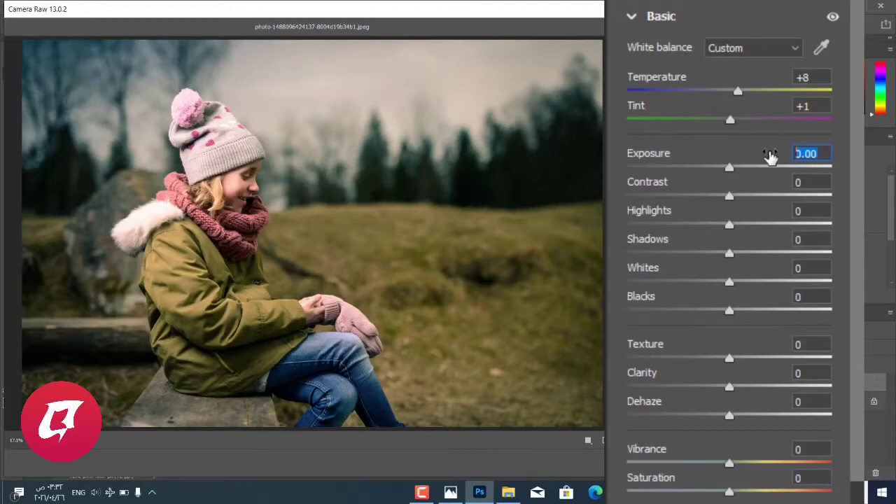
pyautogui.write('0.')
pyautogui.write('50')
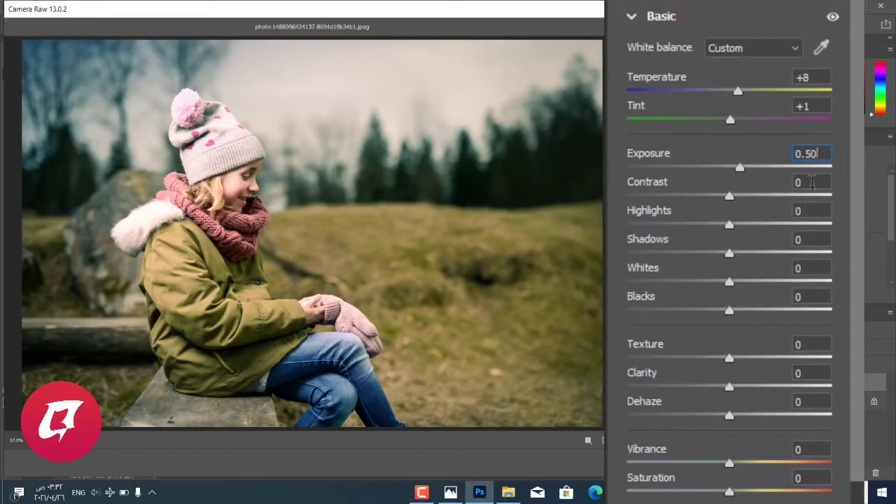
# Set Contrast +50, Highlights -25, Shadows -28 and Whites -100
pyautogui.click(813, 184)
pyautogui.doubleClick(812, 184)
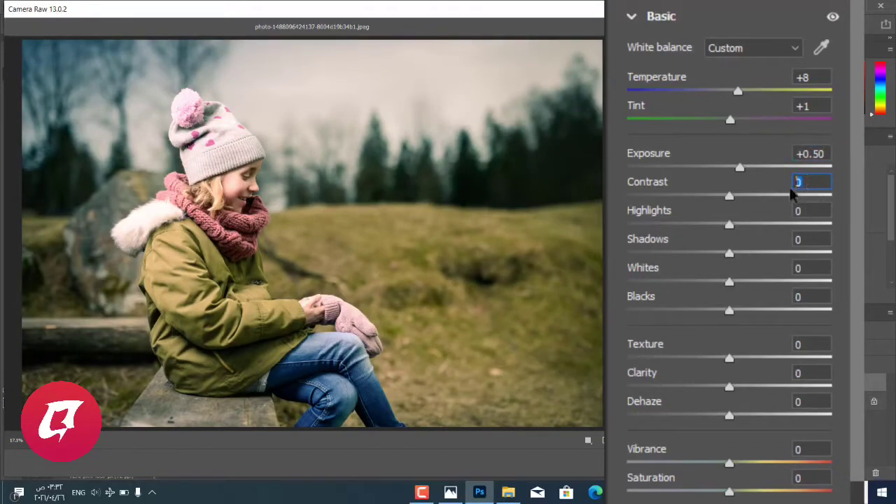
pyautogui.write('5')
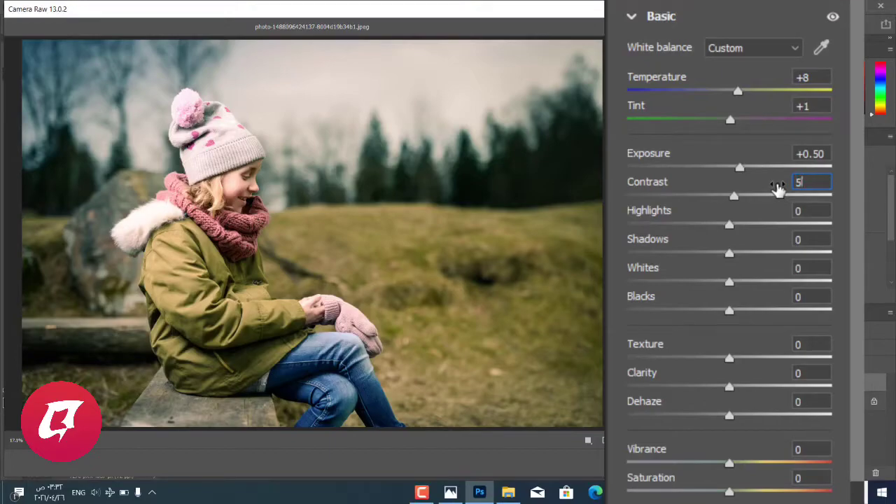
pyautogui.write('0')
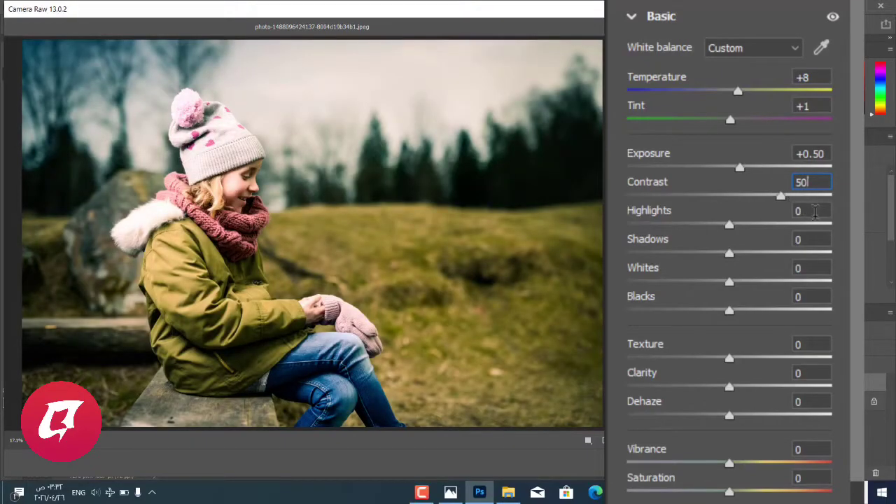
pyautogui.click(814, 211)
pyautogui.write('-')
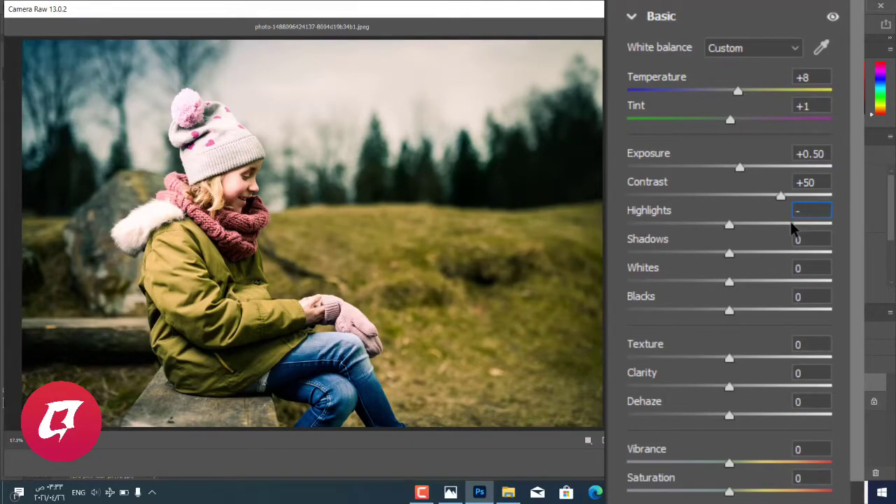
pyautogui.write('25')
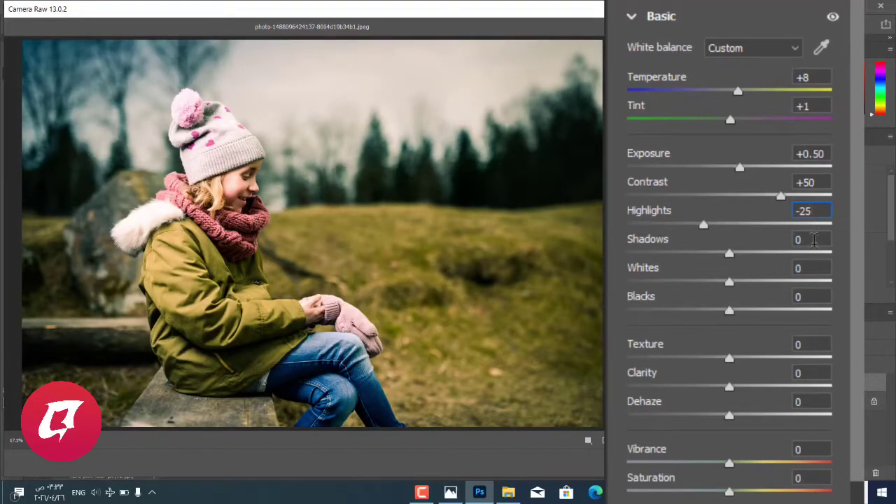
pyautogui.click(813, 239)
pyautogui.write('-2')
pyautogui.write('8')
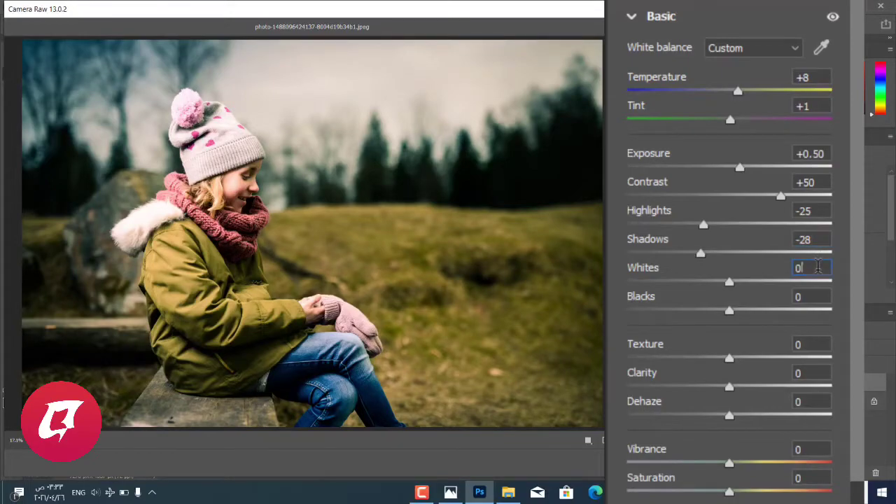
pyautogui.write('-100')
pyautogui.press('Return')
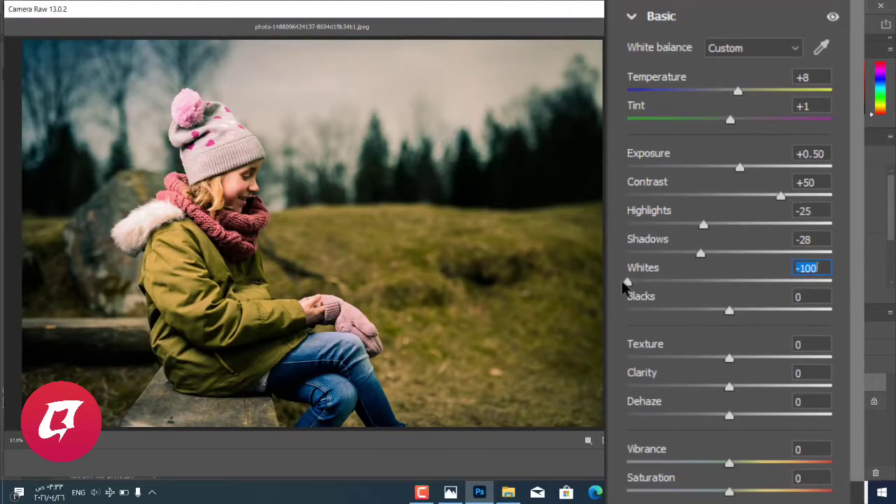
# Set Blacks +32, Texture +11 and Clarity +26 in the Basic panel
pyautogui.click(816, 297)
pyautogui.doubleClick(802, 290)
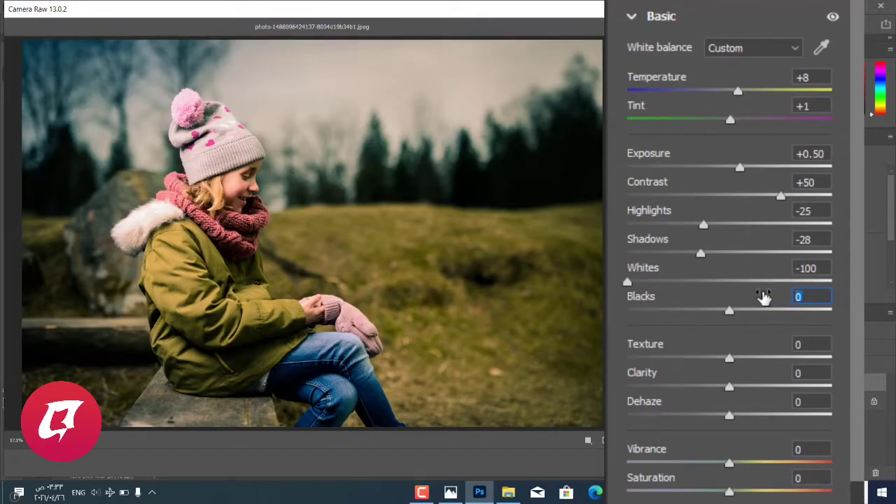
pyautogui.write('32')
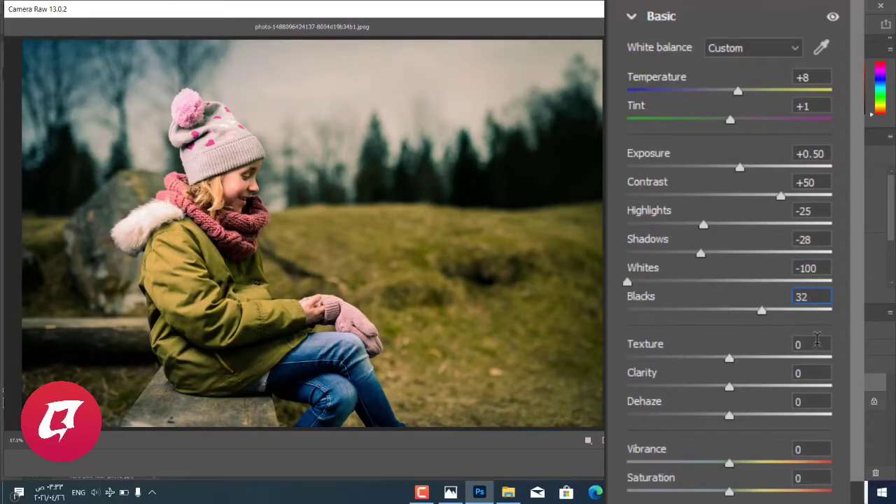
pyautogui.click(817, 340)
pyautogui.doubleClick(817, 341)
pyautogui.write('11')
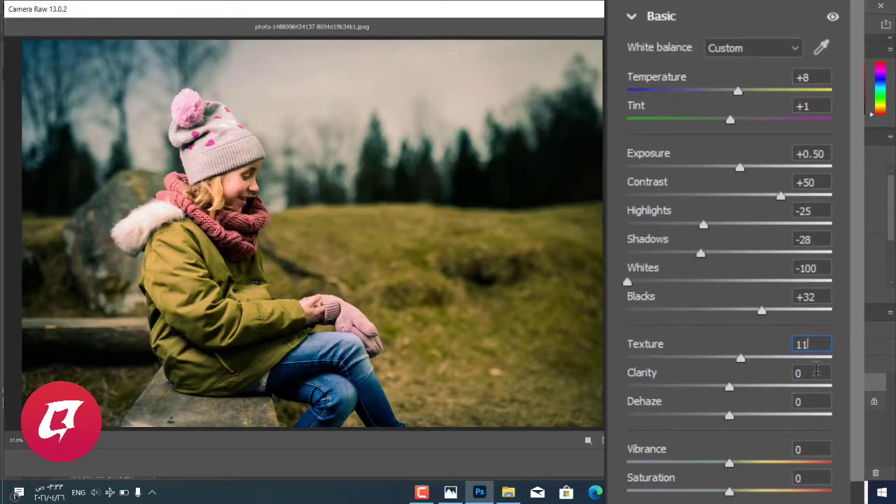
pyautogui.click(816, 372)
pyautogui.write('2')
pyautogui.write('6')
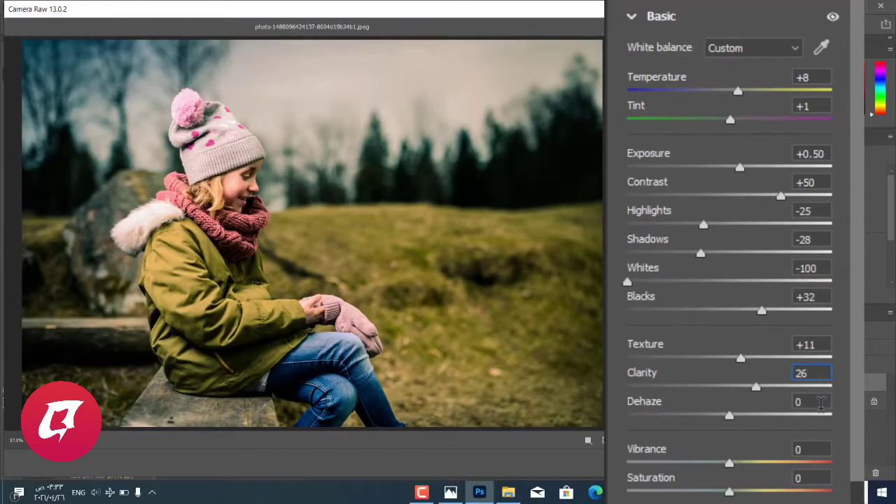
# Set Dehaze +42, Vibrance -26 and Saturation -15
pyautogui.click(821, 401)
pyautogui.write('42')
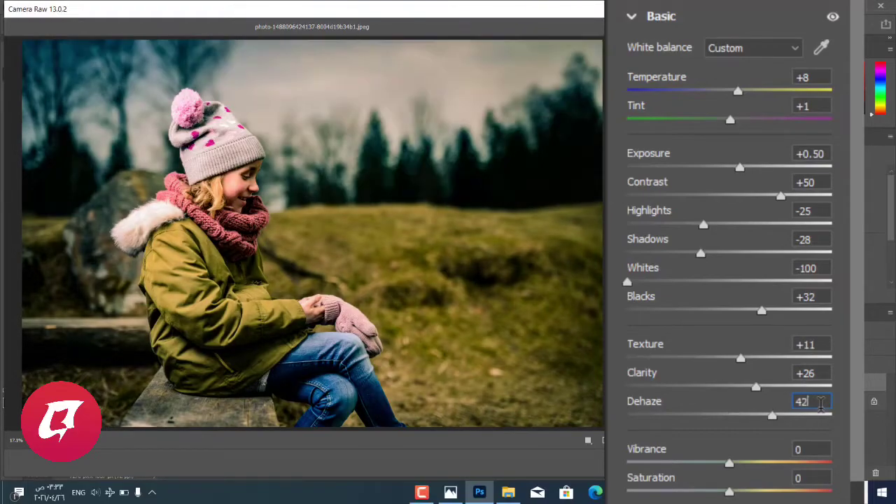
pyautogui.click(820, 450)
pyautogui.write('-')
pyautogui.write('2')
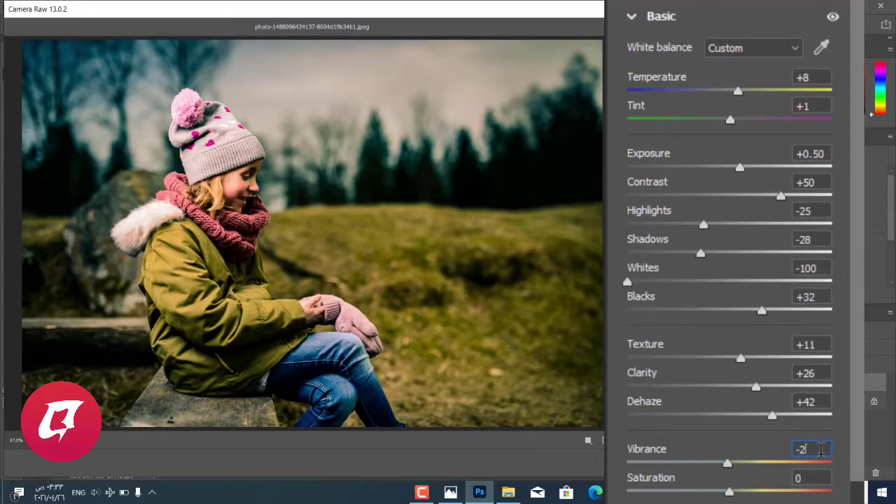
pyautogui.write('6')
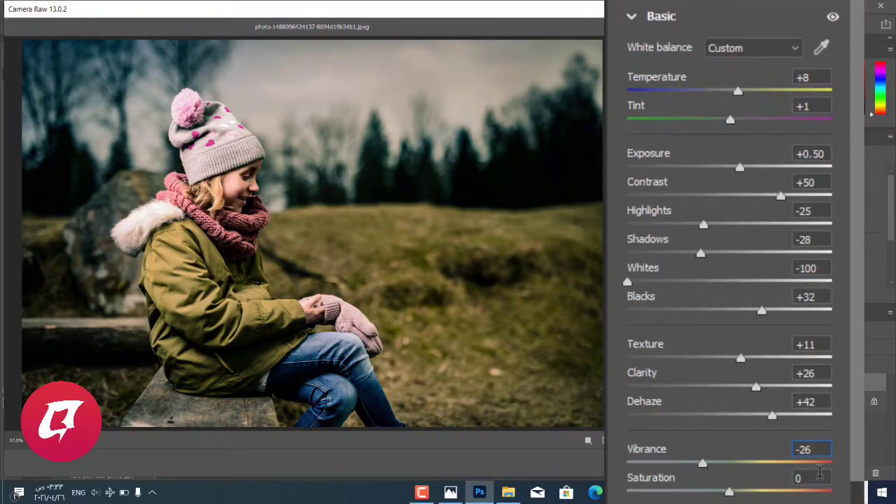
pyautogui.click(820, 475)
pyautogui.write('-')
pyautogui.write('15')
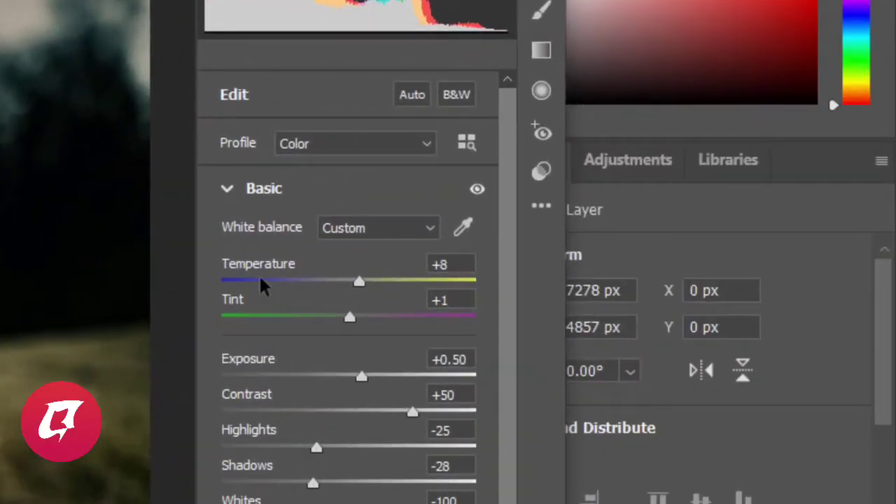
# Switch the tone curve to Point Curve and pull a highlight point down near 204/184
pyautogui.click(238, 189)
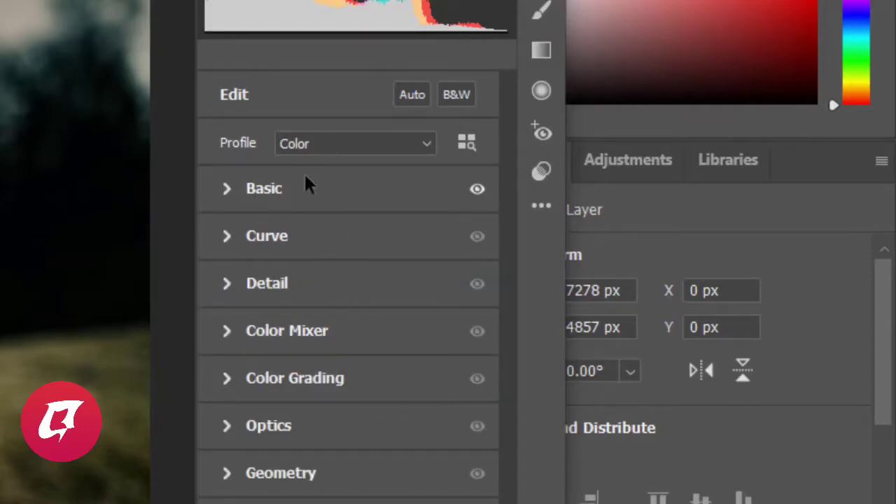
pyautogui.click(268, 236)
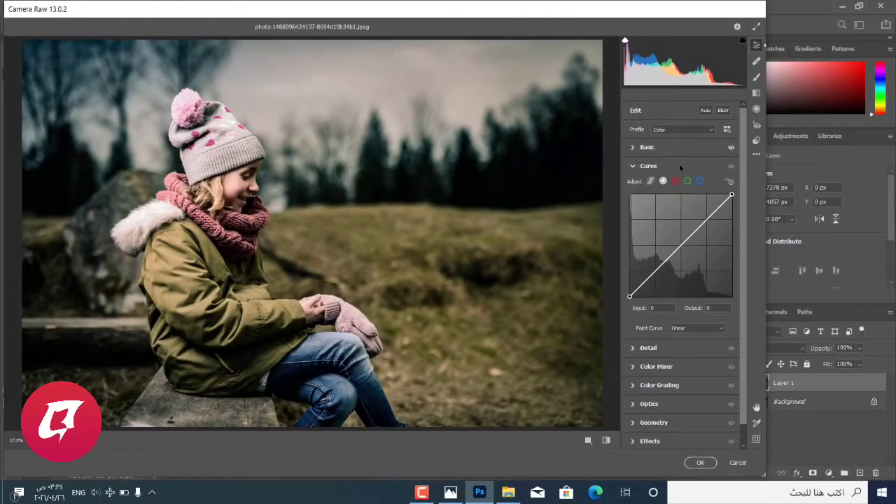
pyautogui.click(666, 179)
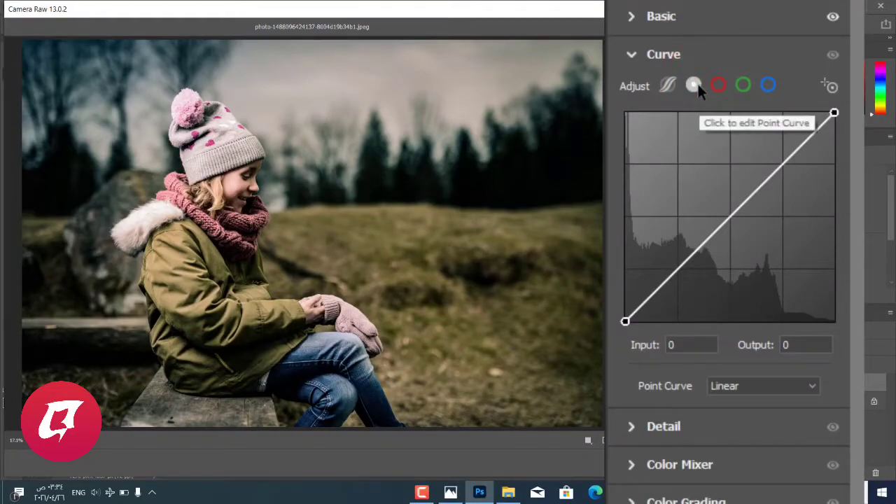
pyautogui.click(786, 166)
pyautogui.moveTo(786, 166); pyautogui.dragTo(792, 172)
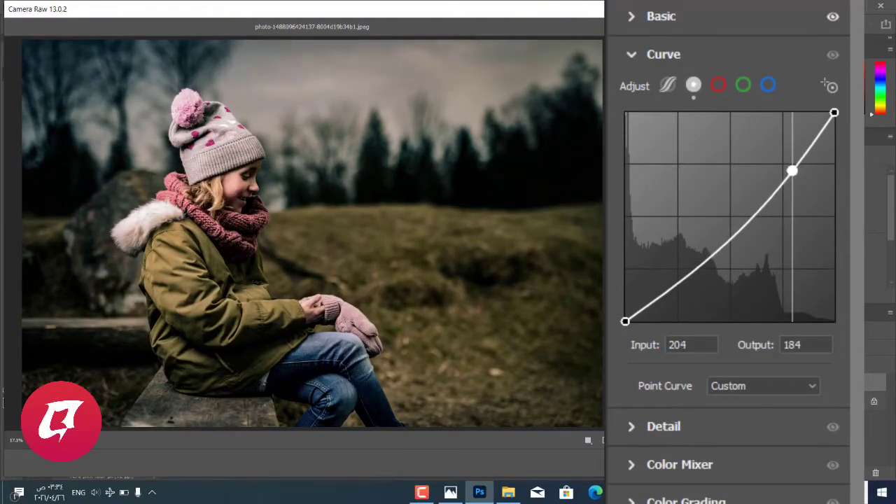
pyautogui.moveTo(791, 173); pyautogui.dragTo(791, 173)
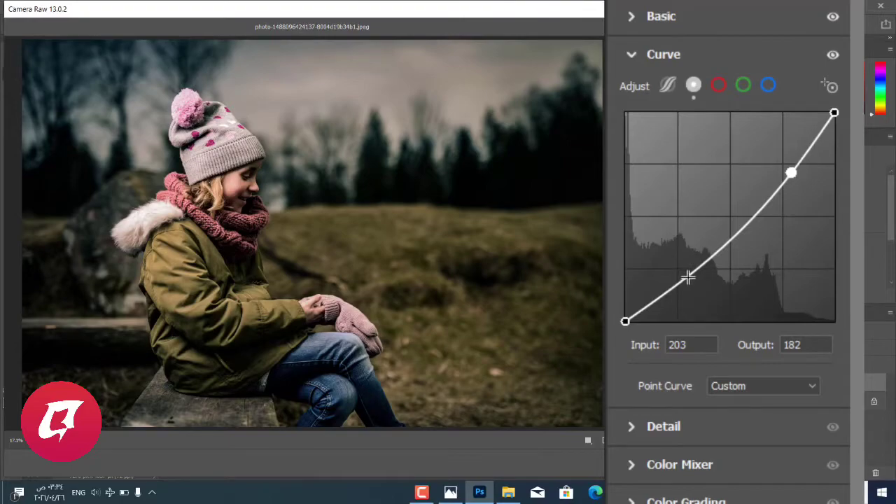
# Add a shadow curve point at input 75, output about 47, then select the Blue channel
pyautogui.moveTo(686, 279); pyautogui.dragTo(684, 282)
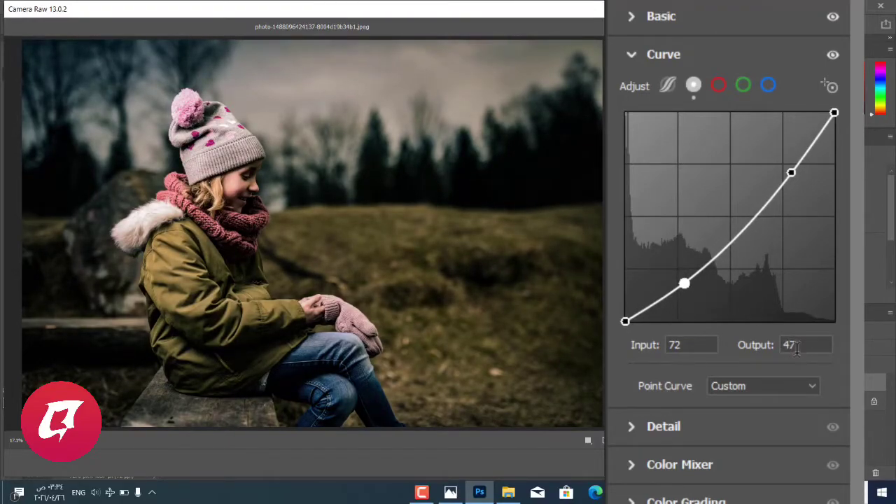
pyautogui.doubleClick(706, 344)
pyautogui.write('75')
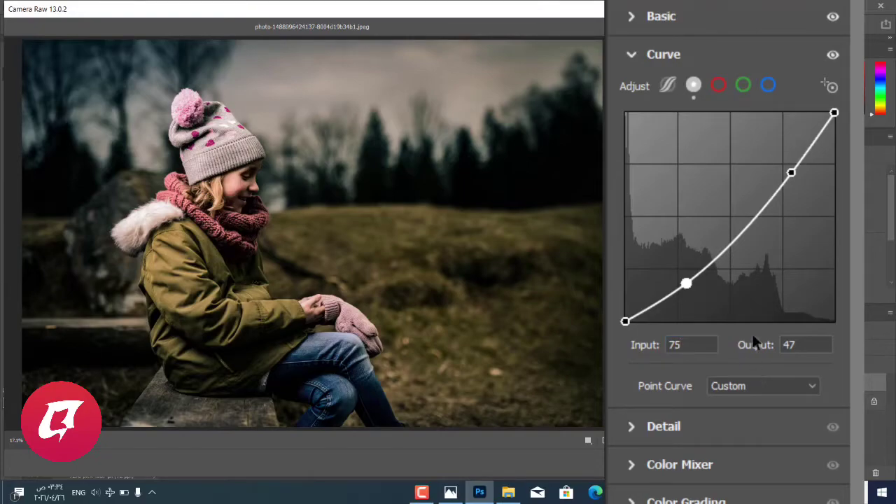
pyautogui.click(769, 82)
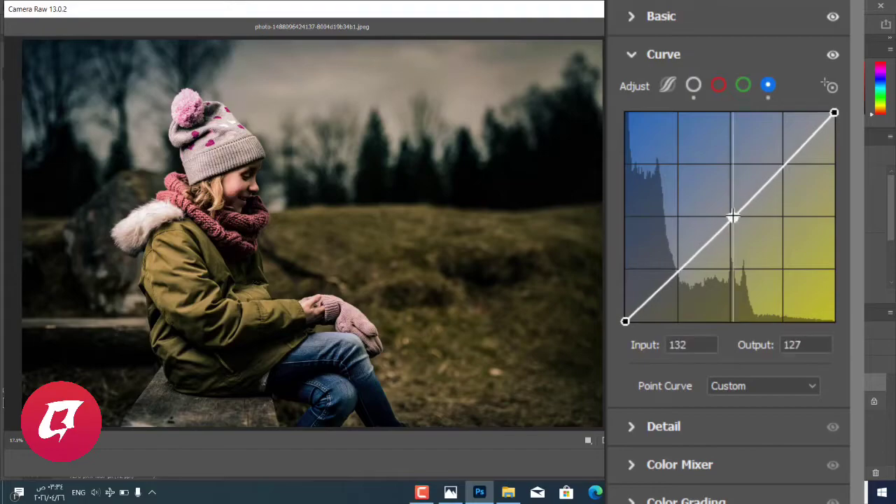
# Add a blue-channel curve midpoint set to Input 125 and Output 134
pyautogui.moveTo(732, 217); pyautogui.dragTo(730, 210)
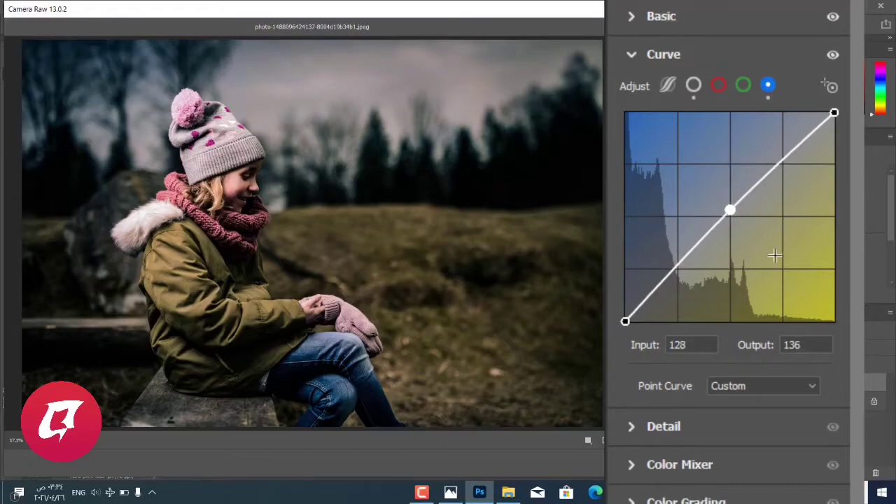
pyautogui.click(807, 342)
pyautogui.write('13')
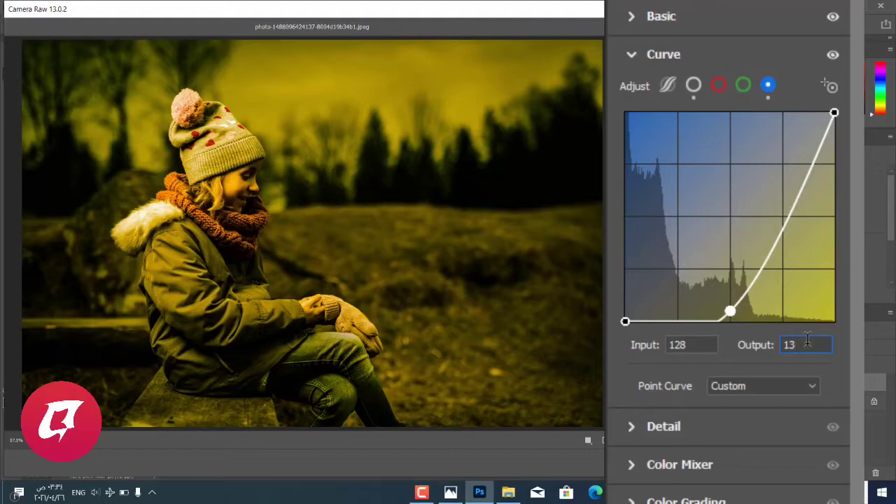
pyautogui.write('4')
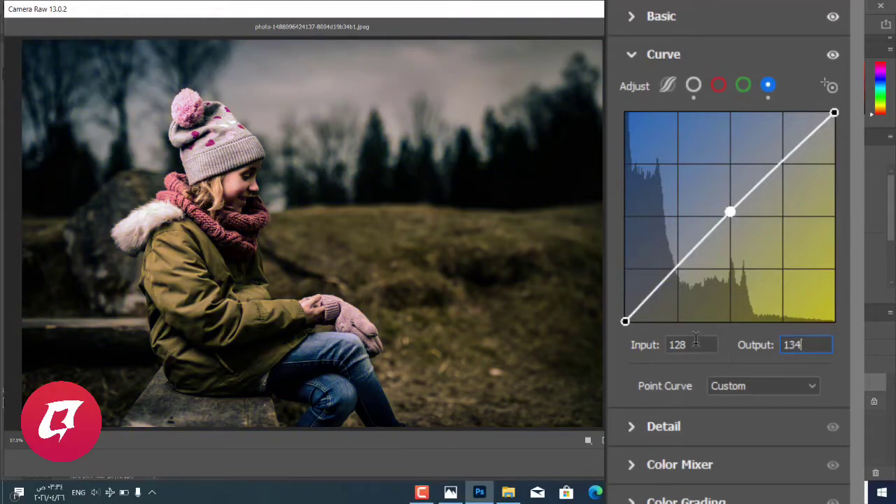
pyautogui.click(698, 345)
pyautogui.doubleClick(698, 344)
pyautogui.write('1')
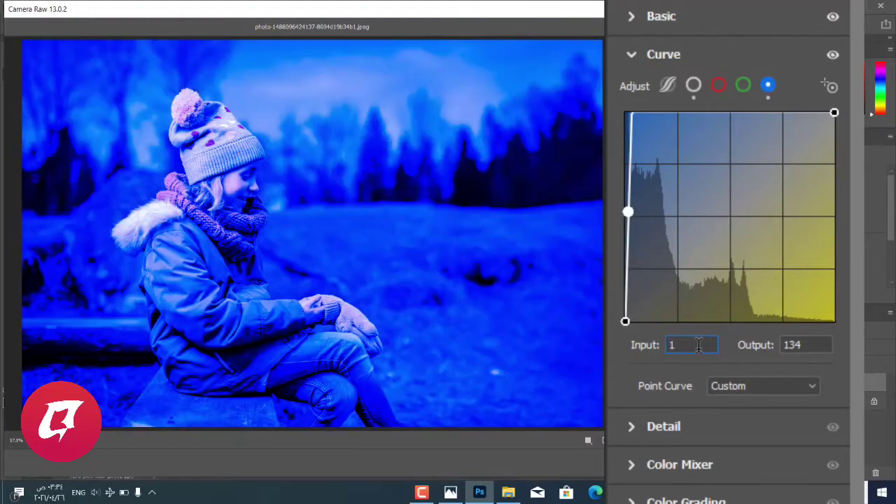
pyautogui.write('25')
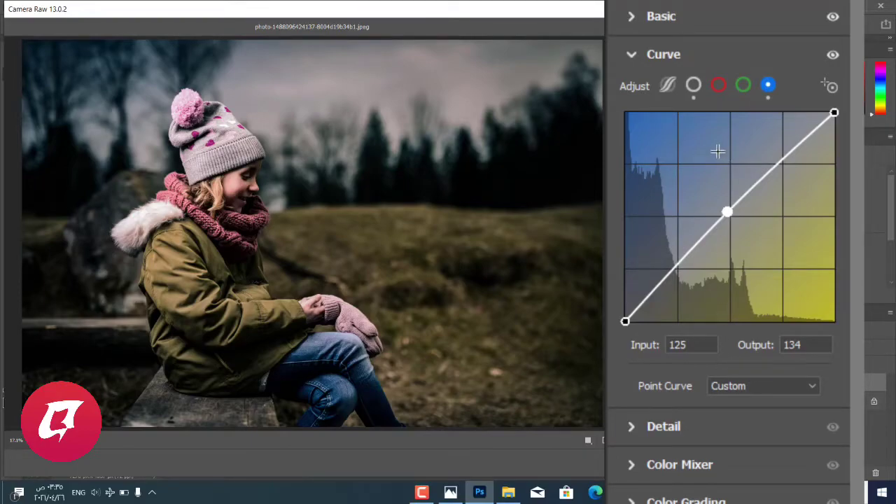
# Set Detail to Sharpening 8, Noise Reduction 22 and Color Noise Reduction 28
pyautogui.click(634, 56)
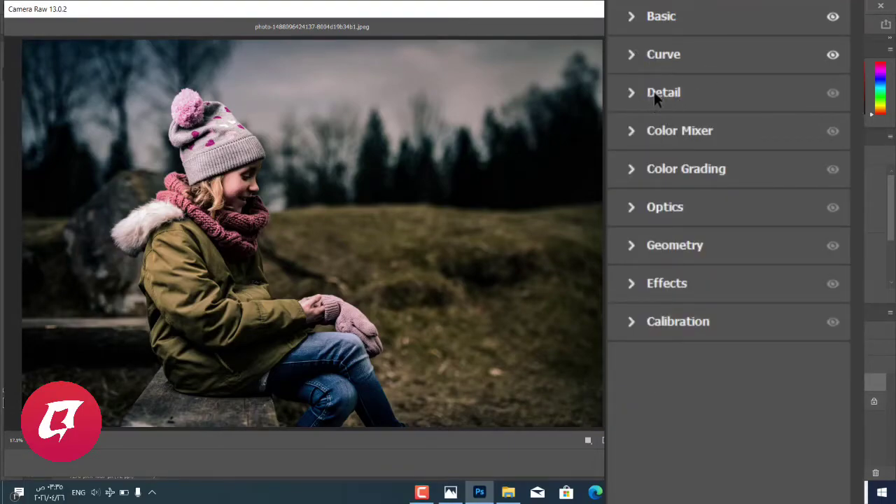
pyautogui.click(736, 92)
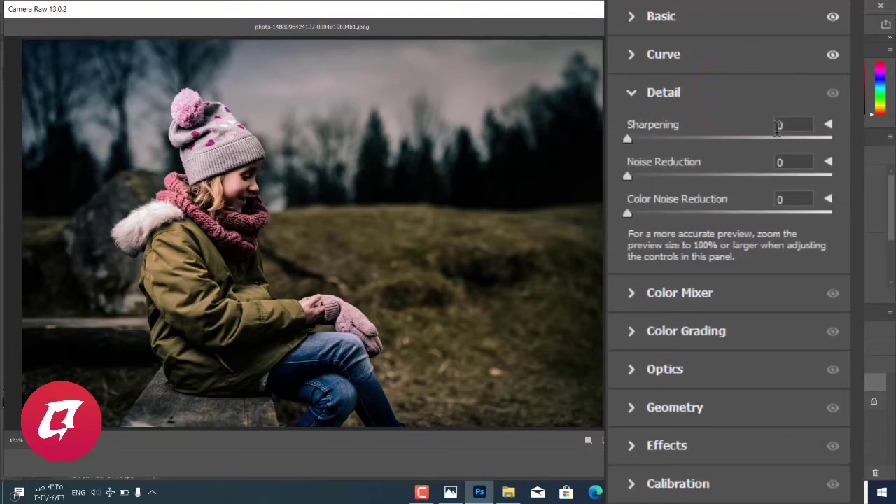
pyautogui.click(799, 124)
pyautogui.write('8')
pyautogui.click(799, 161)
pyautogui.write('22')
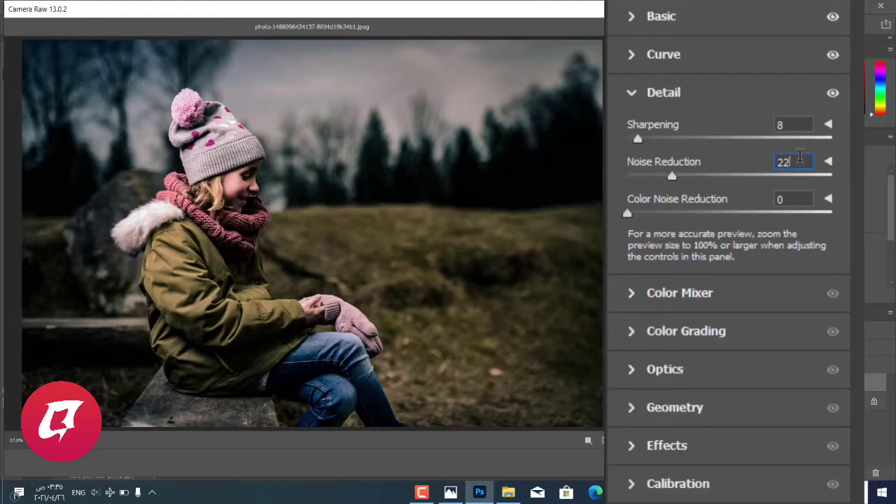
pyautogui.click(798, 199)
pyautogui.write('2')
pyautogui.write('8')
pyautogui.click(632, 93)
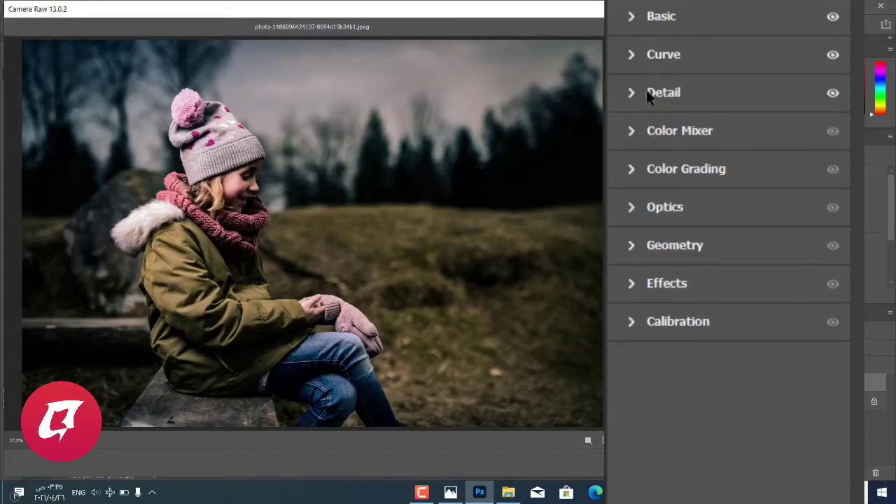
# In the Color Mixer, set Hue to Oranges -16, Yellows -100 and Aquas +100
pyautogui.click(757, 133)
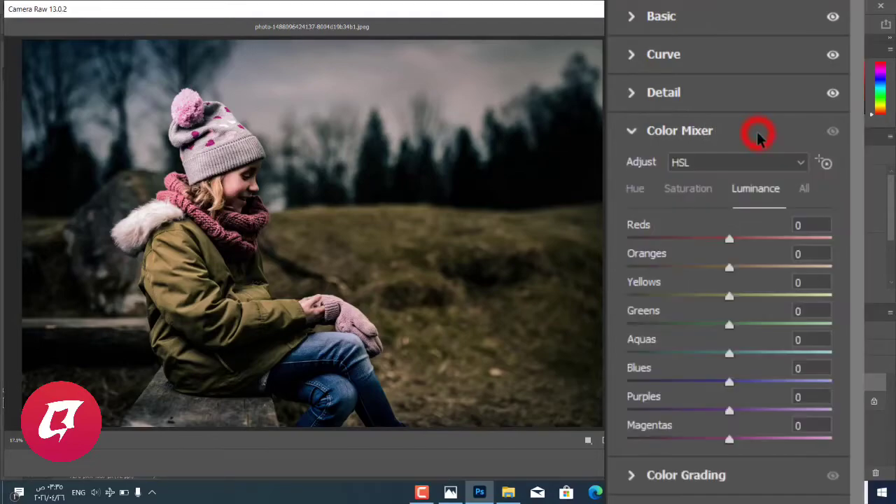
pyautogui.click(635, 189)
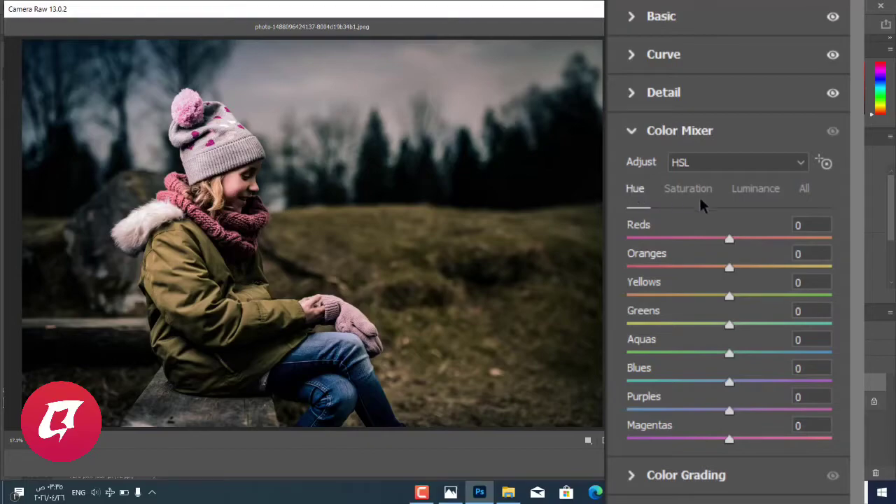
pyautogui.click(815, 254)
pyautogui.write('-1')
pyautogui.write('6')
pyautogui.click(815, 281)
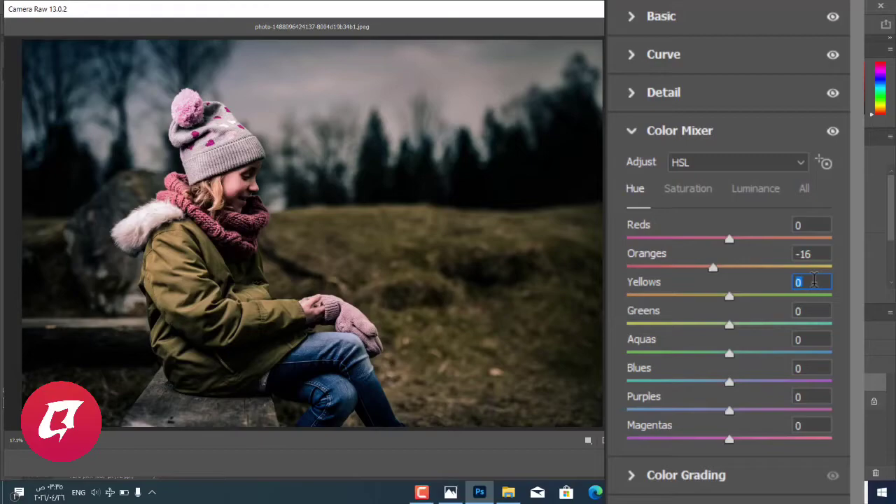
pyautogui.write('-10')
pyautogui.write('0')
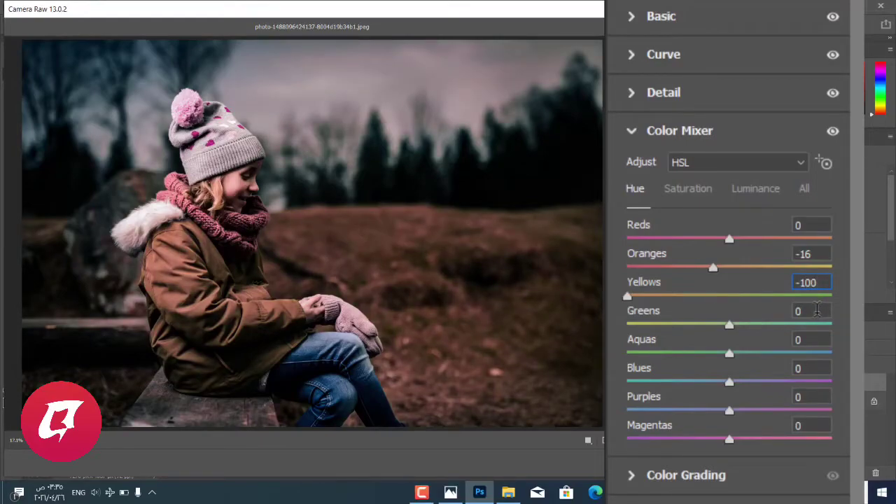
pyautogui.click(816, 335)
pyautogui.write('10')
pyautogui.write('0')
pyautogui.press('Return')
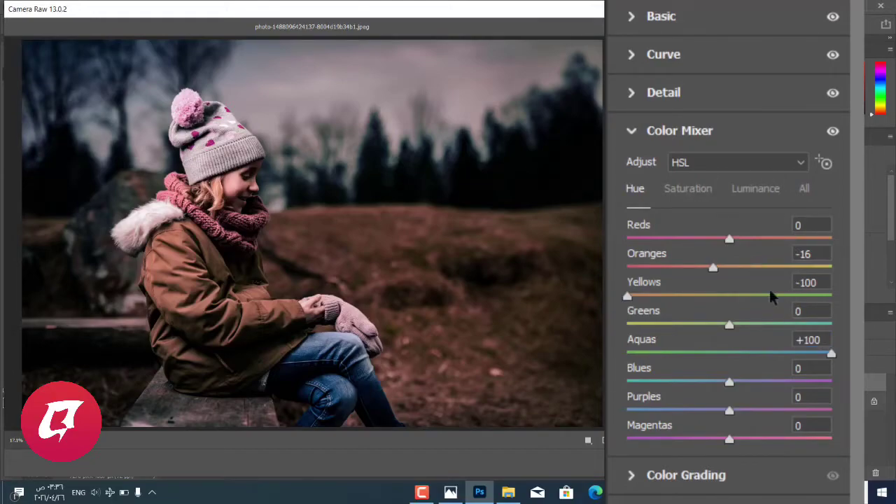
# Set the Reds saturation to +16
pyautogui.click(694, 189)
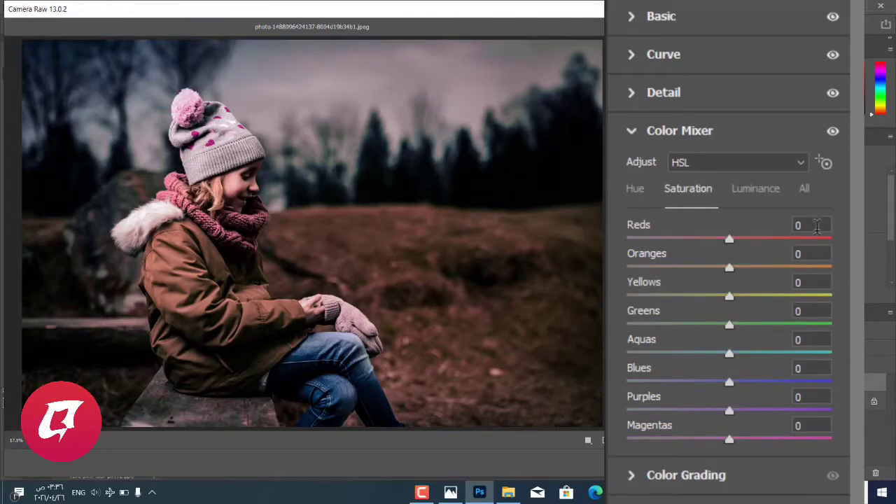
pyautogui.click(817, 225)
pyautogui.write('1')
pyautogui.write('6')
# Set saturation of Oranges +31, Yellows -100 and Greens -90
pyautogui.click(817, 251)
pyautogui.write('3')
pyautogui.write('1')
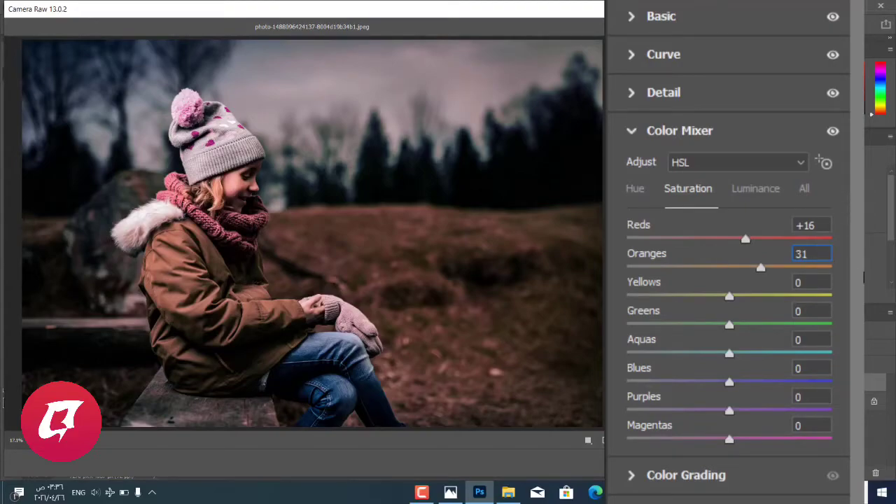
pyautogui.click(817, 281)
pyautogui.write('-100')
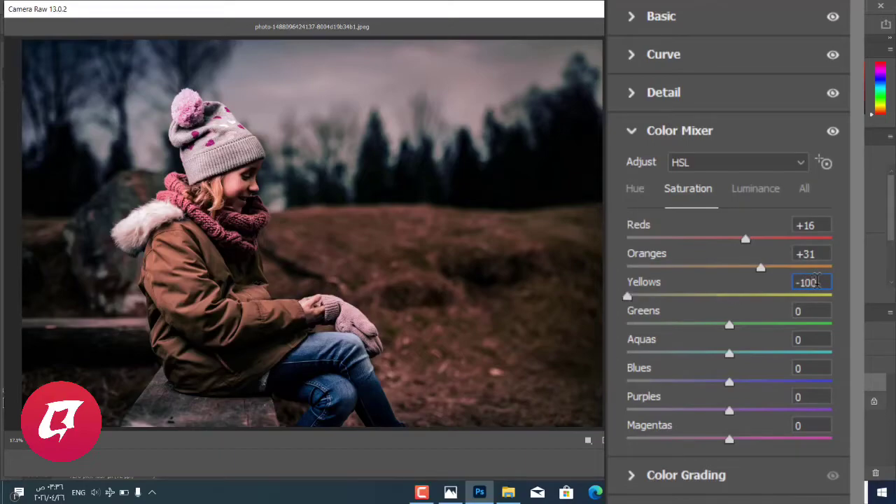
pyautogui.click(815, 310)
pyautogui.doubleClick(818, 310)
pyautogui.write('-9')
pyautogui.write('0')
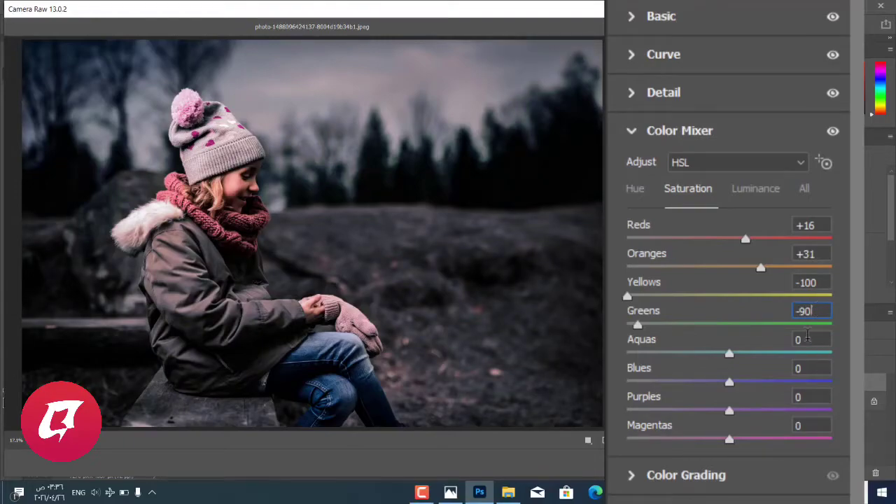
pyautogui.press('Tab')
# Drag Aquas, Blues, Purples and Magentas saturation down to -100
pyautogui.moveTo(723, 360); pyautogui.dragTo(610, 355)
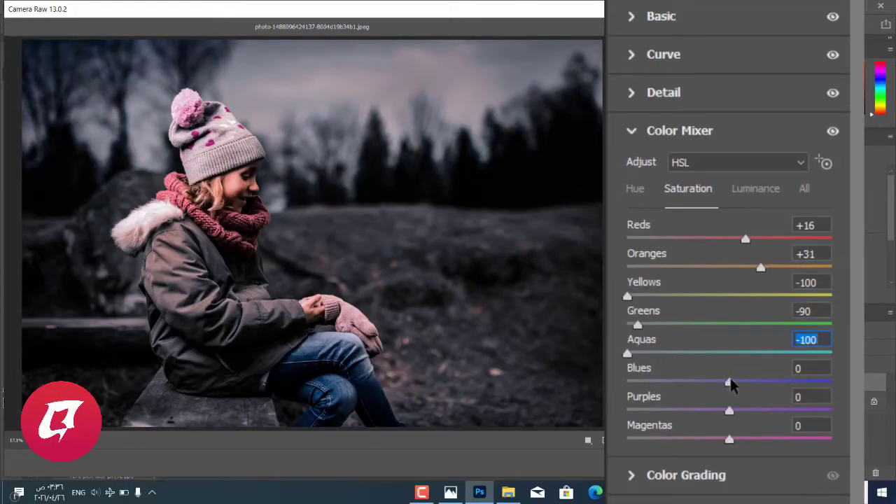
pyautogui.moveTo(731, 382); pyautogui.dragTo(624, 385)
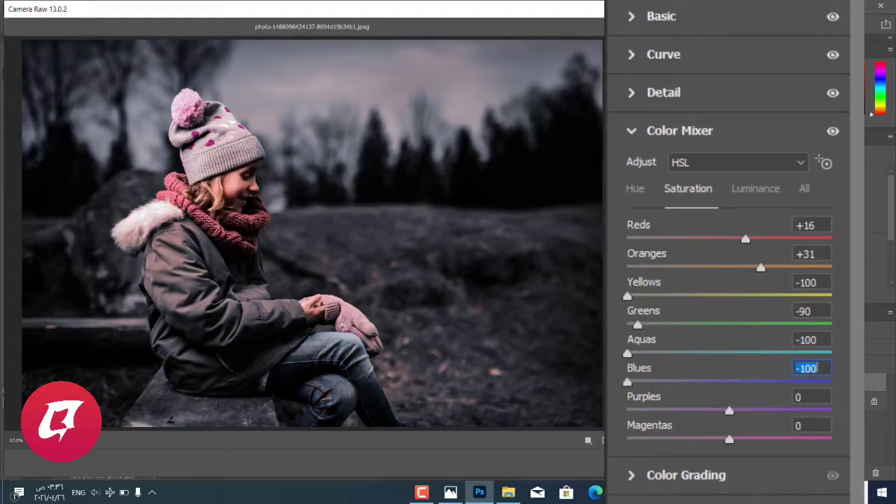
pyautogui.click(678, 411)
pyautogui.moveTo(677, 412); pyautogui.dragTo(623, 414)
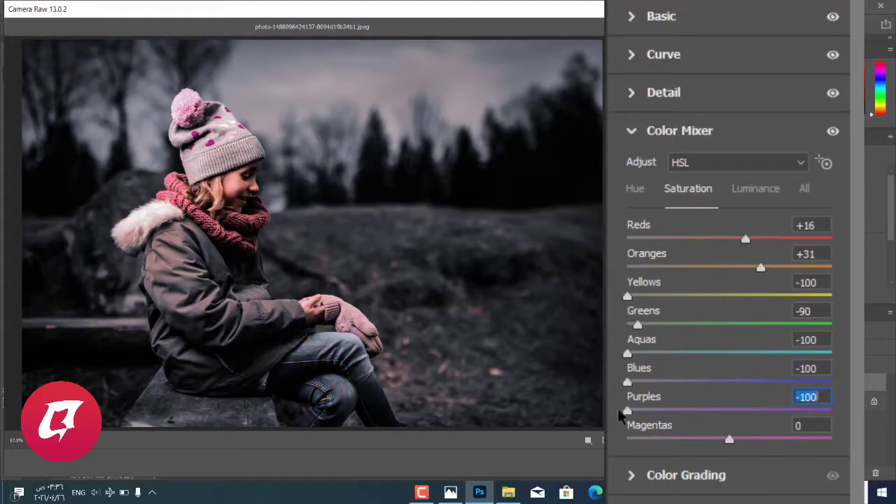
pyautogui.moveTo(658, 441); pyautogui.dragTo(617, 446)
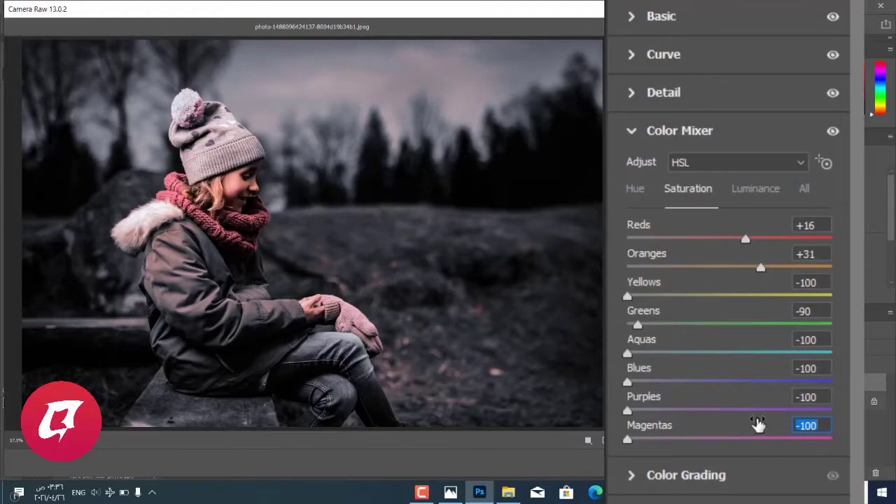
pyautogui.click(758, 424)
pyautogui.click(761, 194)
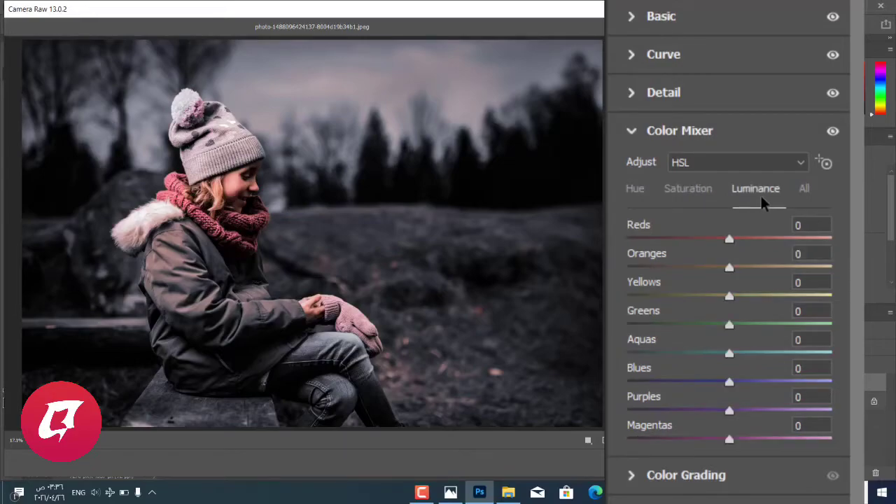
# Set Reds luminance to -12 and Oranges luminance to +9, then collapse the Color Mixer
pyautogui.click(811, 224)
pyautogui.write('-')
pyautogui.write('12')
pyautogui.click(821, 252)
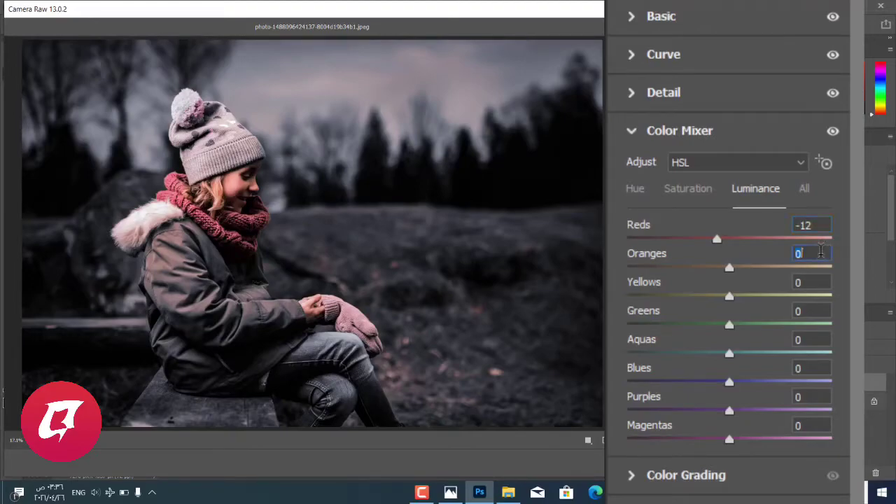
pyautogui.write('9')
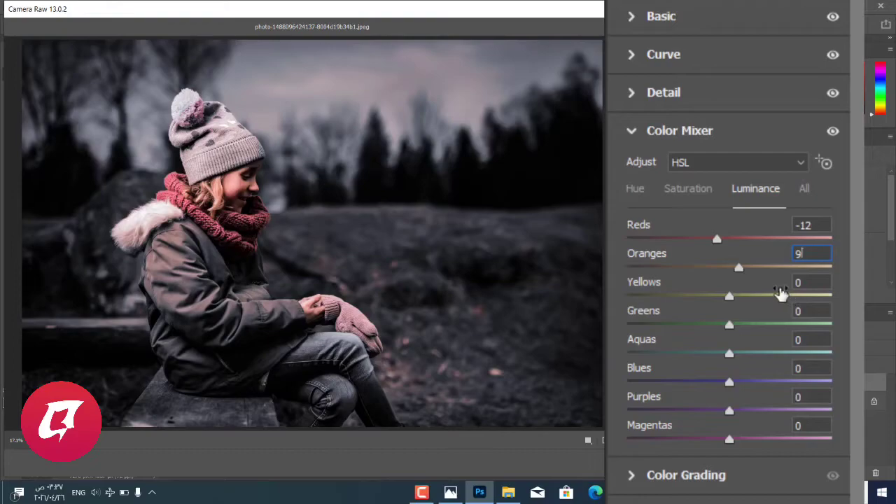
pyautogui.press('Return')
pyautogui.click(735, 129)
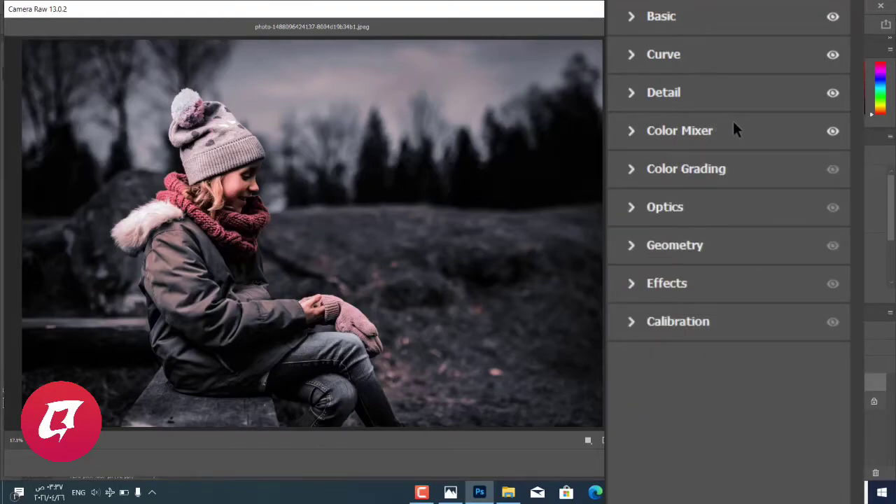
# Set Color Grading shadows to hue 222, saturation 10, luminance -6, with blending at 100
pyautogui.click(758, 168)
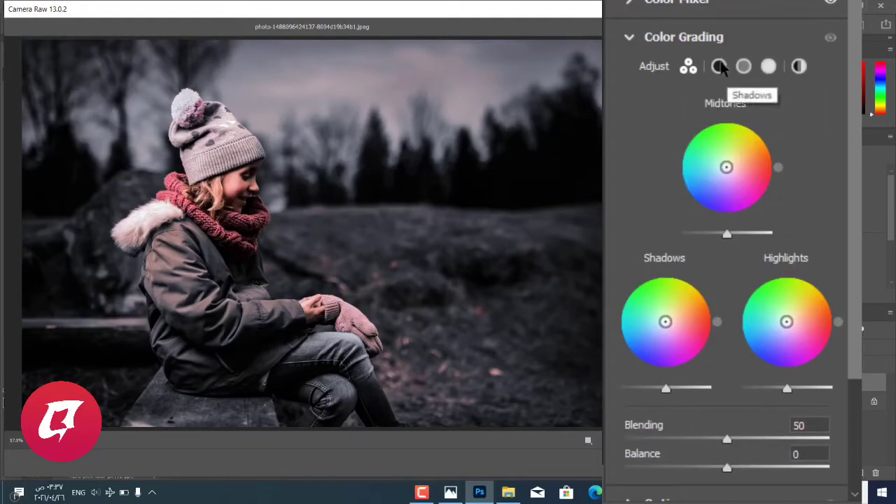
pyautogui.click(720, 66)
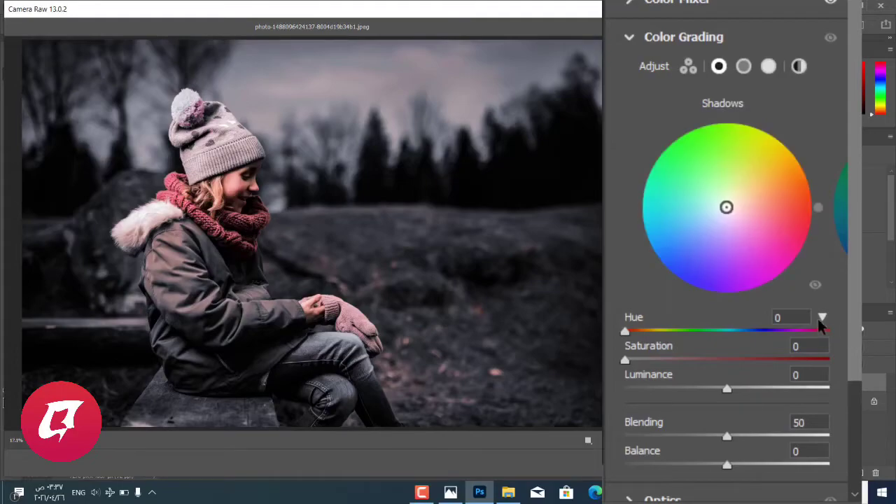
pyautogui.click(797, 317)
pyautogui.write('222')
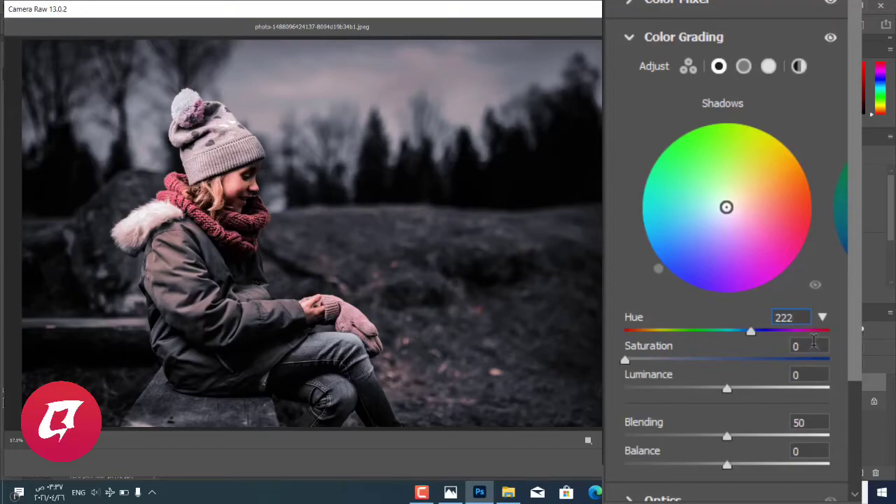
pyautogui.click(814, 343)
pyautogui.write('1')
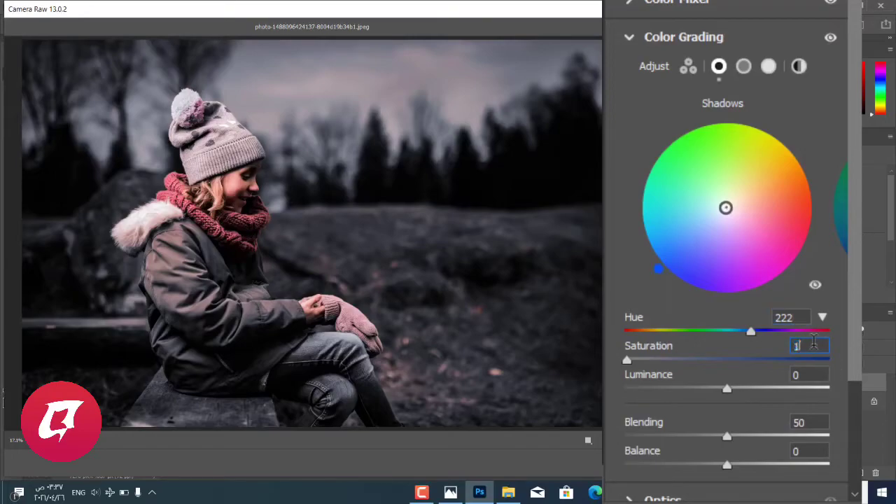
pyautogui.write('0')
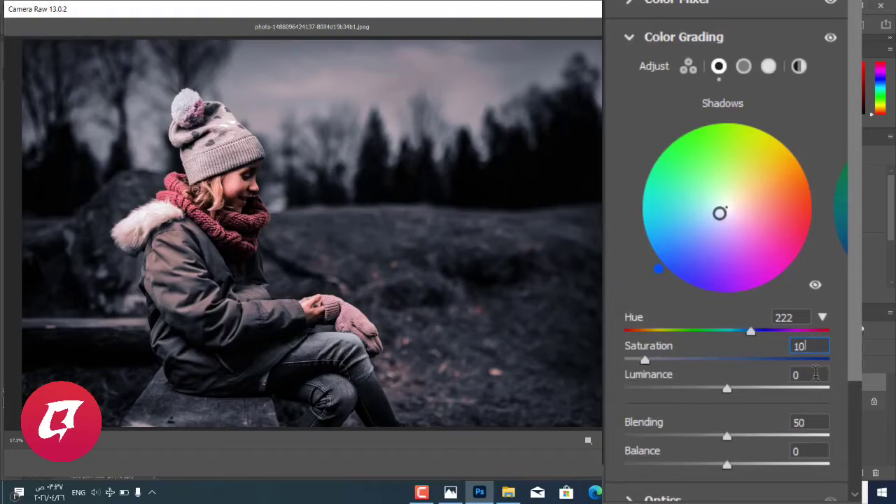
pyautogui.click(817, 377)
pyautogui.write('-')
pyautogui.write('6')
pyautogui.click(813, 421)
pyautogui.write('1')
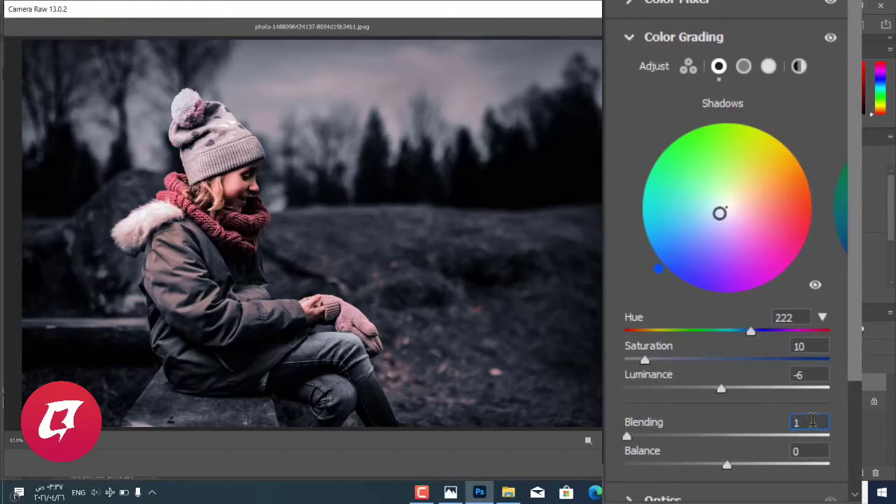
pyautogui.write('00')
pyautogui.click(744, 67)
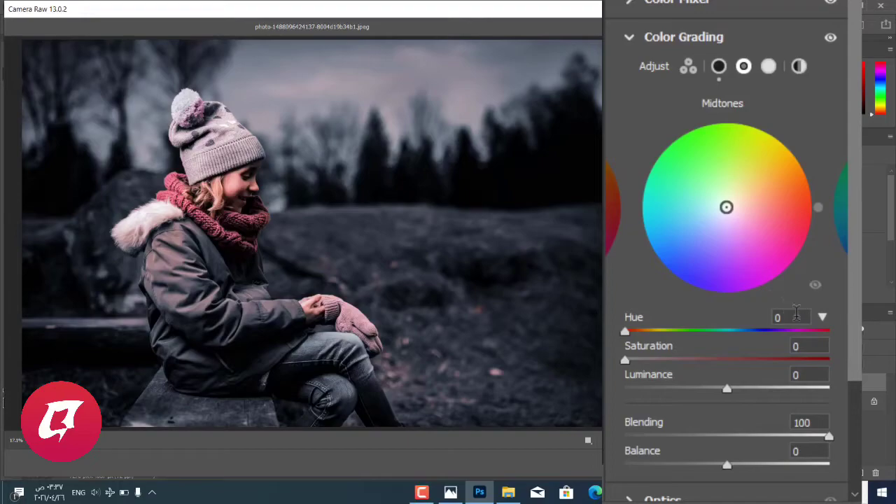
# Tint the midtones cyan with hue 180 and saturation 10
pyautogui.click(801, 317)
pyautogui.write('1')
pyautogui.write('80')
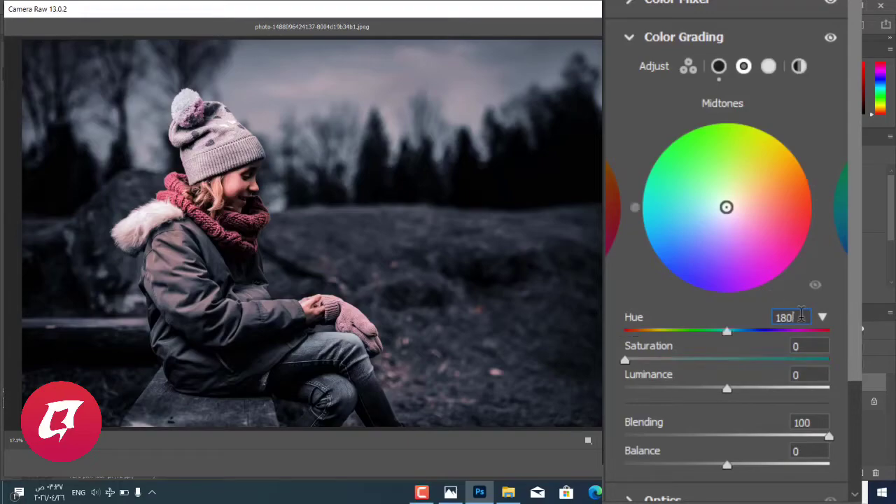
pyautogui.click(818, 346)
pyautogui.doubleClick(818, 346)
pyautogui.write('10')
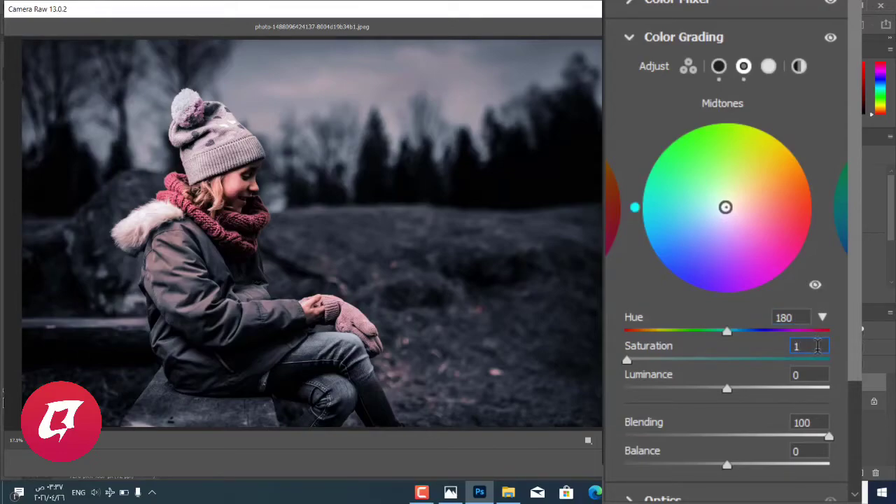
pyautogui.click(817, 374)
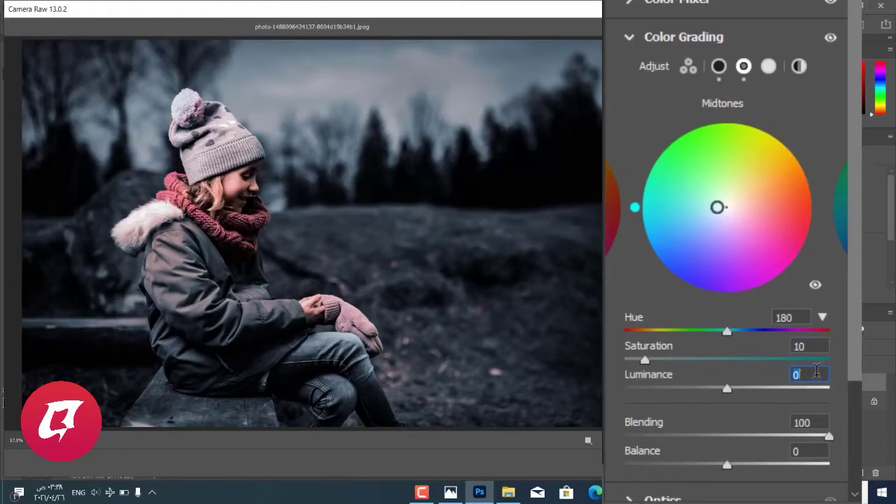
pyautogui.write('6')
pyautogui.write('0')
# Tint the highlights at hue 209, saturation 12, luminance +10, then collapse Color Grading
pyautogui.click(770, 69)
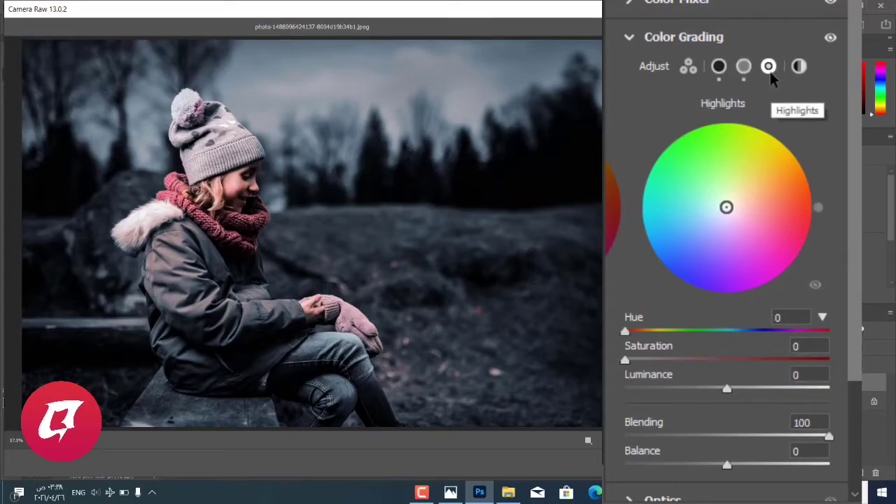
pyautogui.click(806, 318)
pyautogui.write('2')
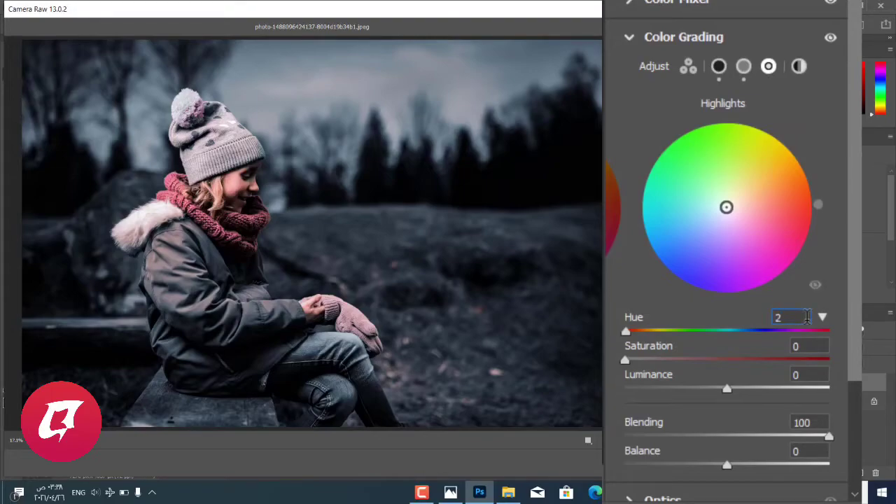
pyautogui.write('09')
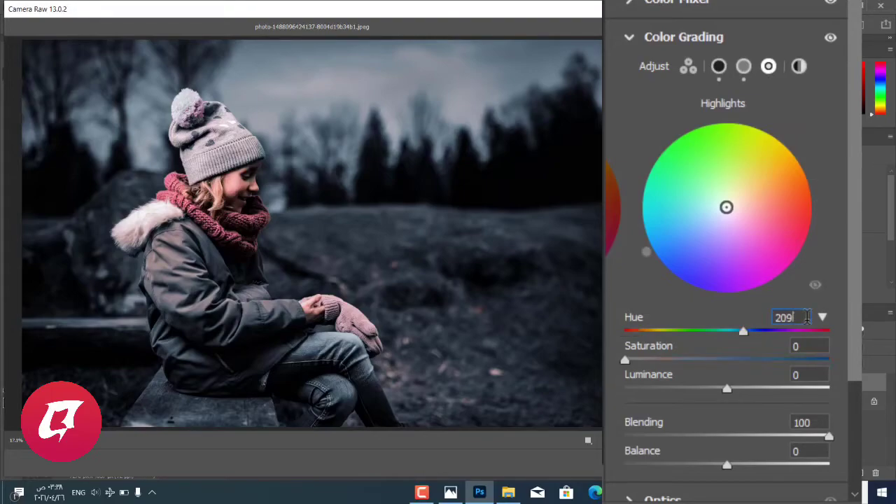
pyautogui.click(811, 346)
pyautogui.write('12')
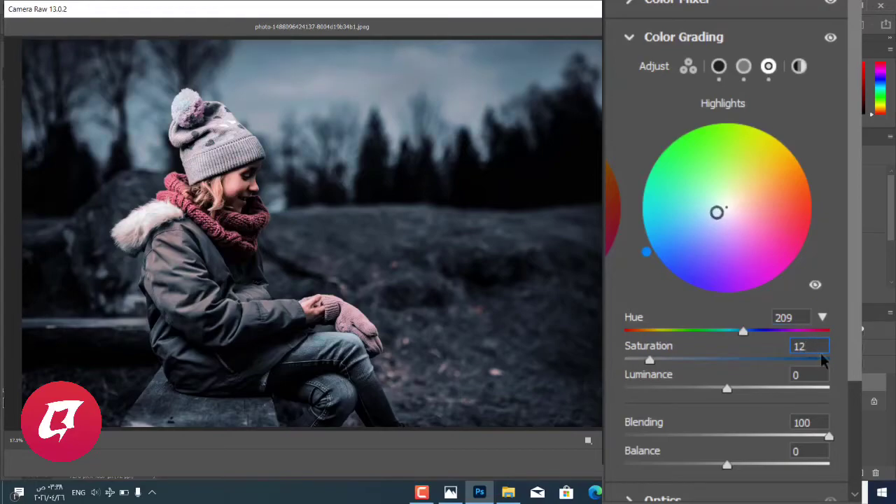
pyautogui.click(818, 373)
pyautogui.write('10')
pyautogui.press('Return')
pyautogui.click(629, 38)
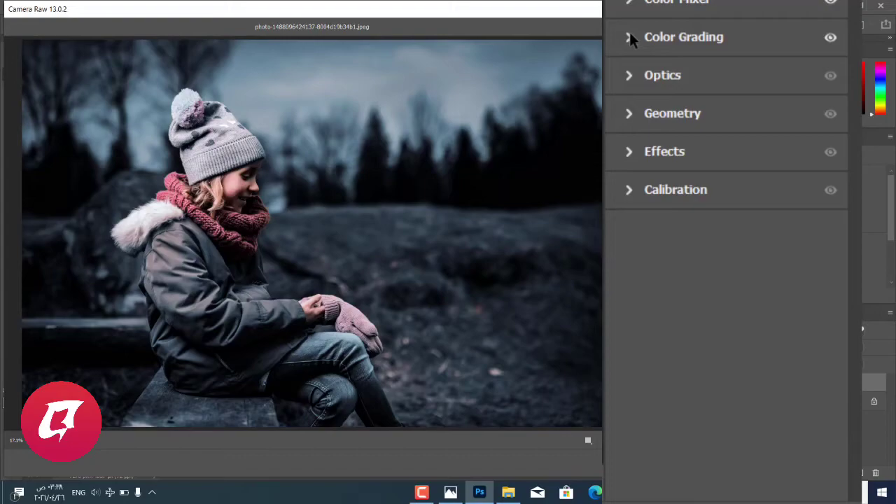
# In the Effects section, set Vignetting to -20
pyautogui.click(759, 152)
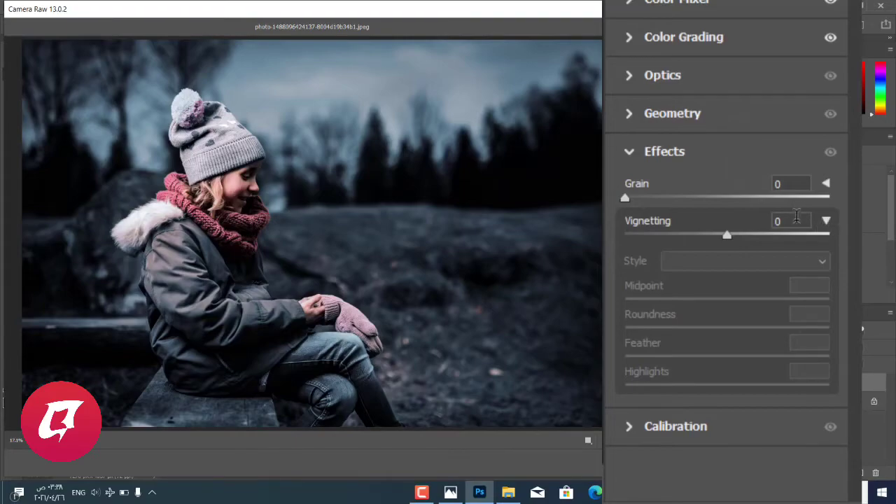
pyautogui.click(797, 219)
pyautogui.write('-20')
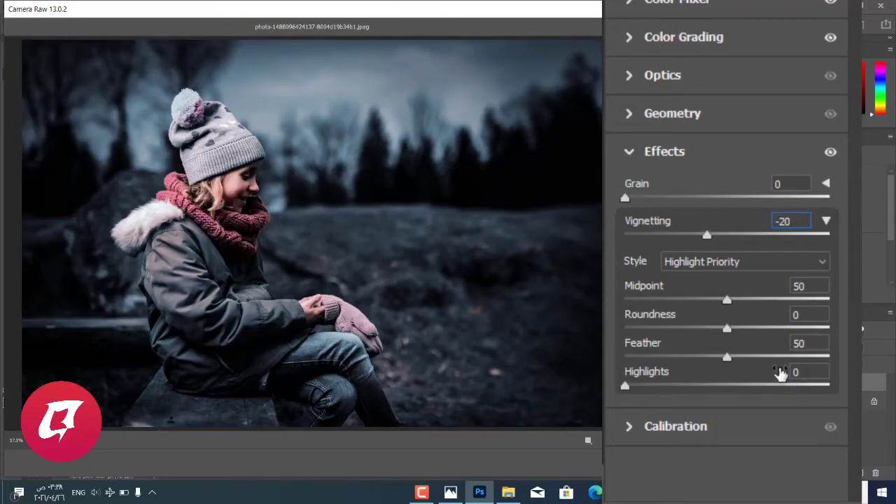
pyautogui.press('Return')
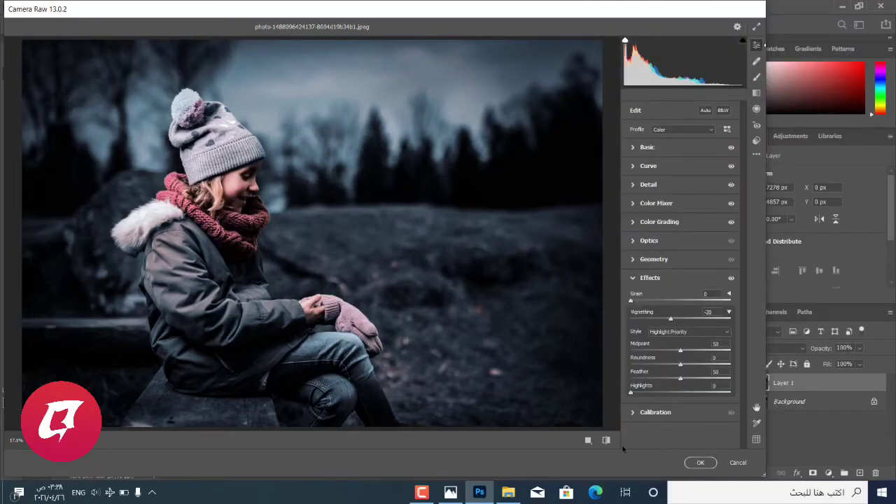
# Cycle through the before/after comparison layouts, return to single view, and apply the grade with OK
pyautogui.click(588, 440)
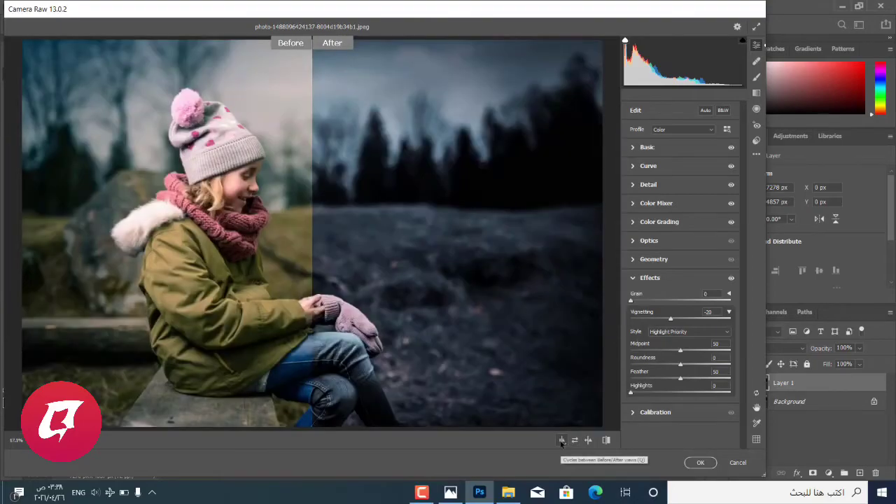
pyautogui.click(561, 440)
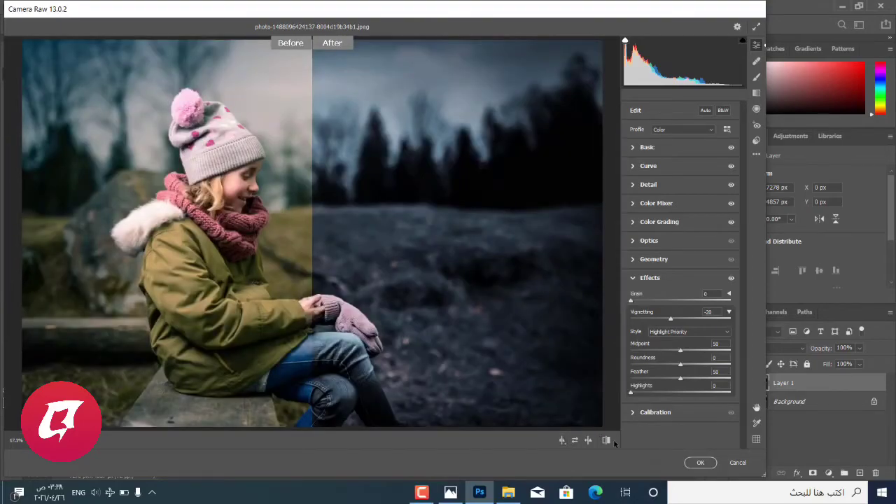
pyautogui.click(564, 441)
pyautogui.click(566, 442)
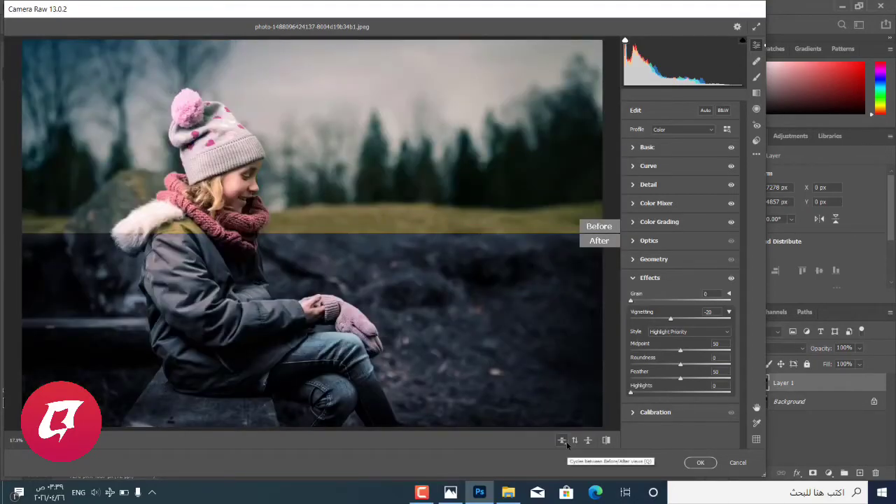
pyautogui.click(587, 441)
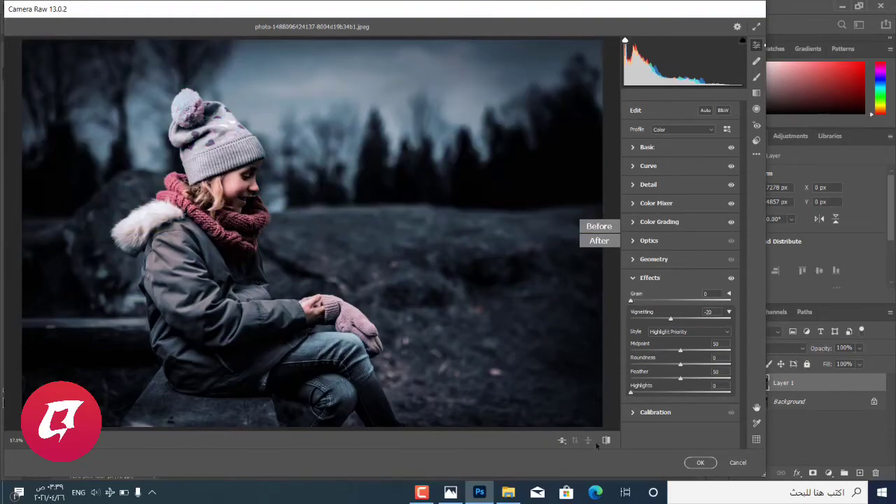
pyautogui.click(698, 463)
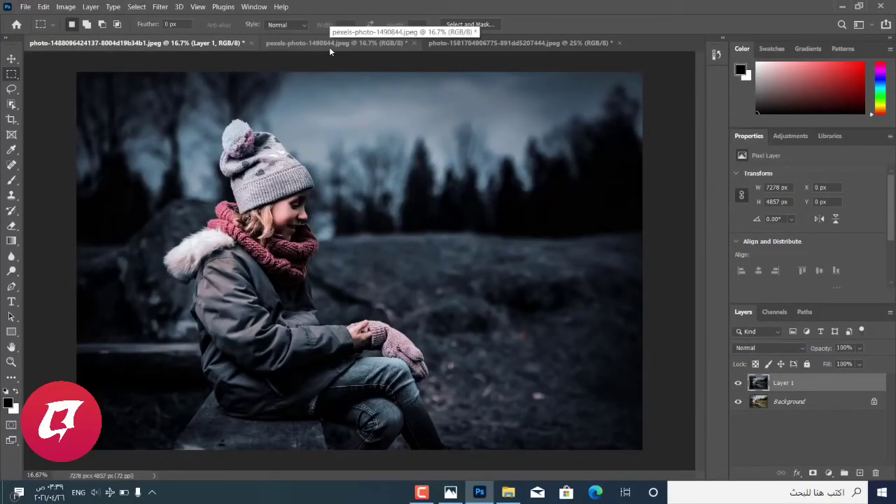
# Duplicate the headphones photo's background layer and reapply the last Camera Raw grade to it
pyautogui.click(329, 47)
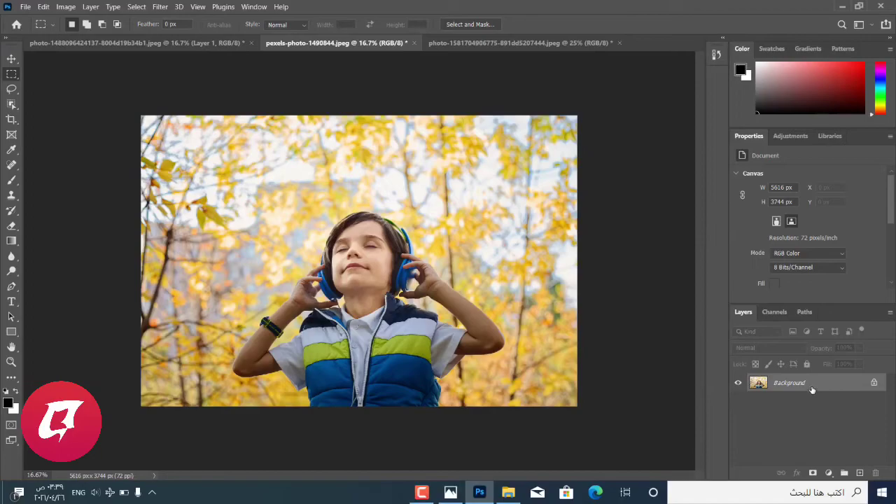
pyautogui.hotkey('ctrl', 'j')
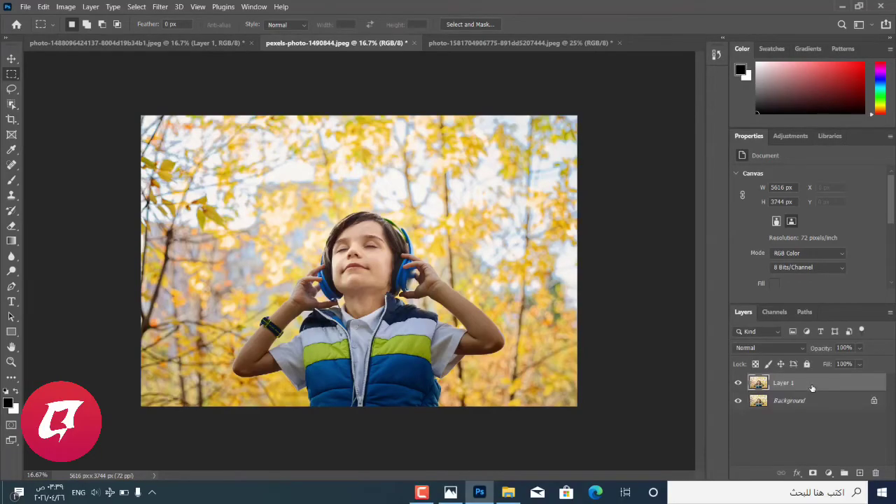
pyautogui.click(162, 7)
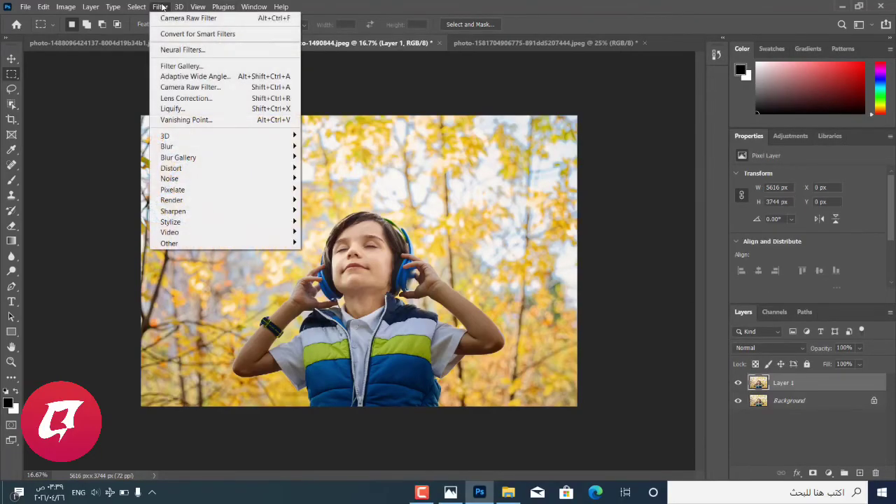
pyautogui.click(227, 21)
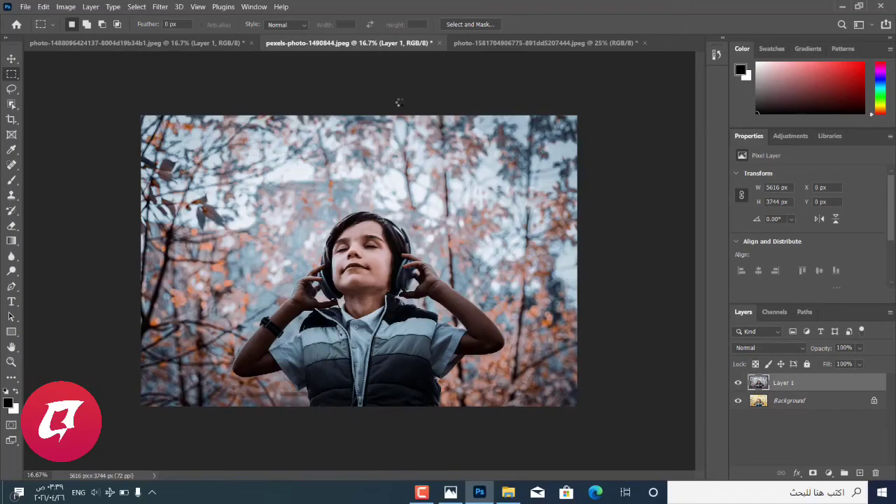
pyautogui.click(501, 44)
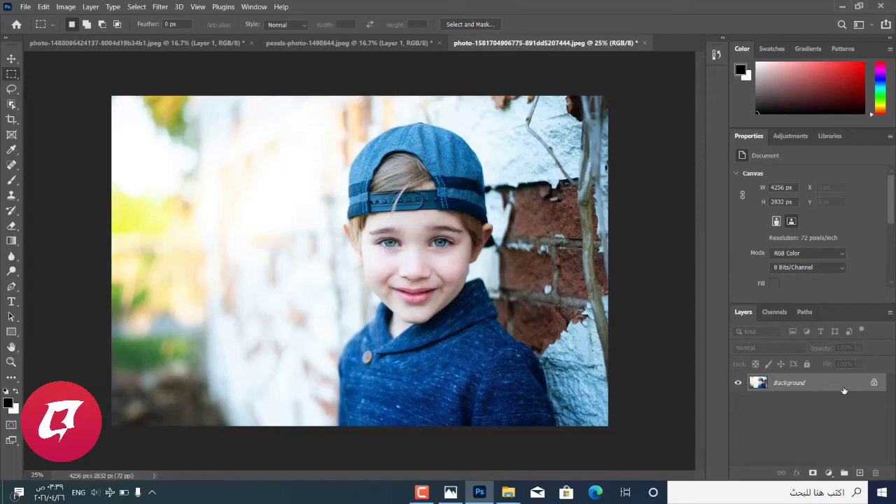
# Duplicate the cap photo's background layer, reapply the Camera Raw grade, and hide it to compare
pyautogui.hotkey('ctrl', 'j')
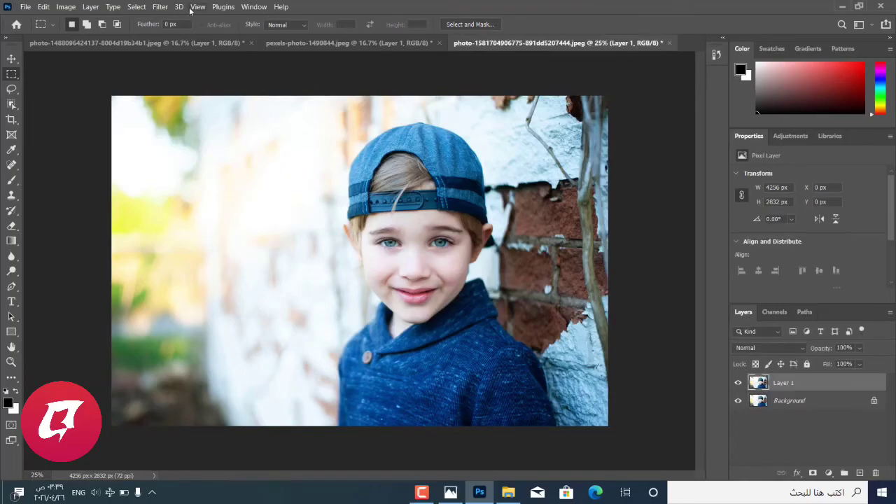
pyautogui.click(179, 6)
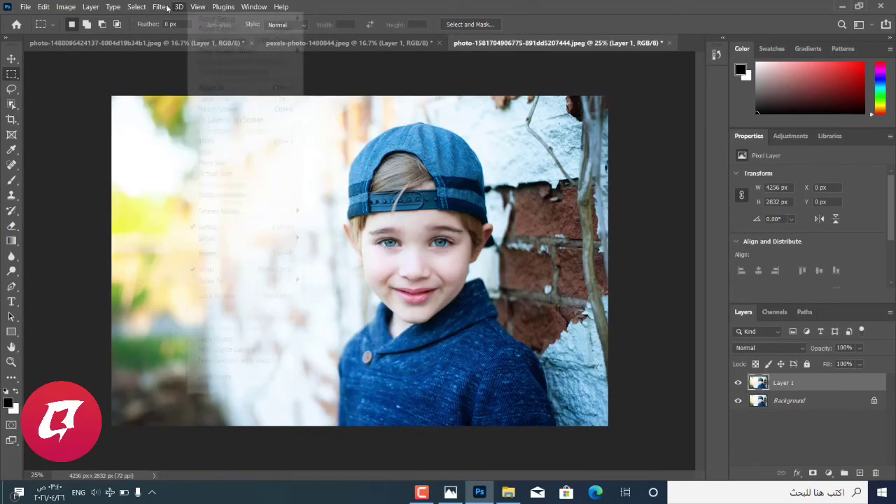
pyautogui.click(160, 7)
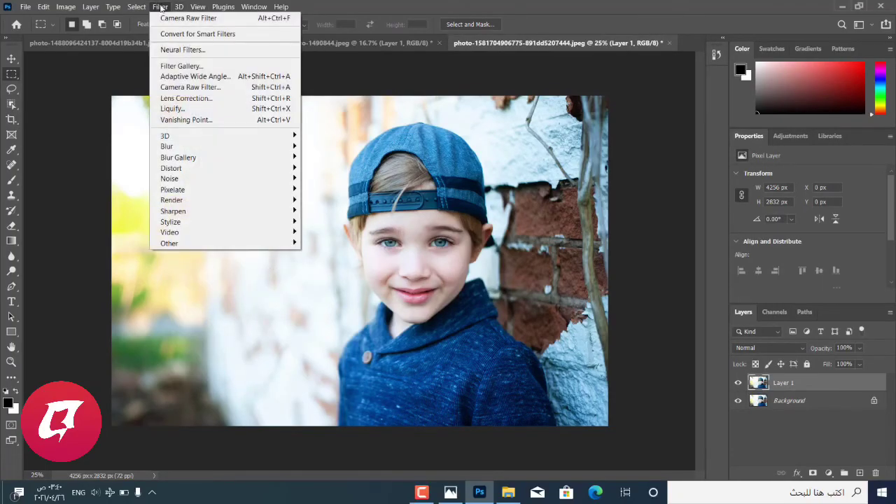
pyautogui.click(234, 19)
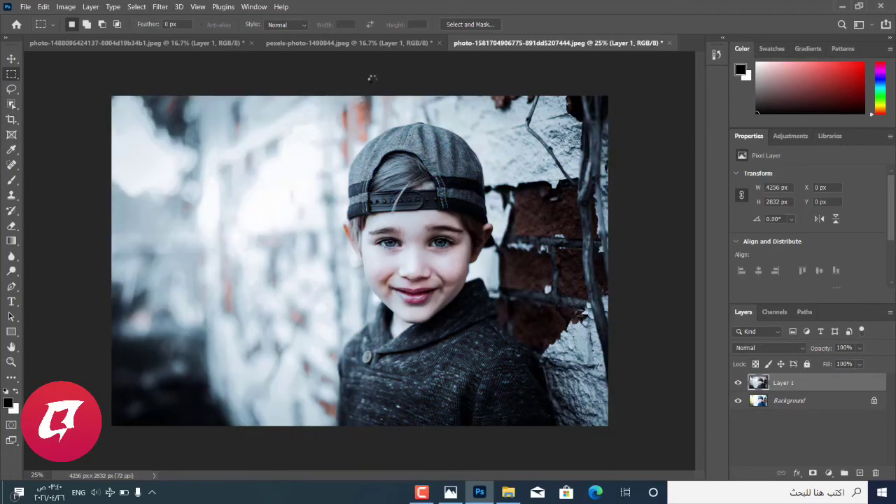
pyautogui.click(738, 383)
pyautogui.click(421, 47)
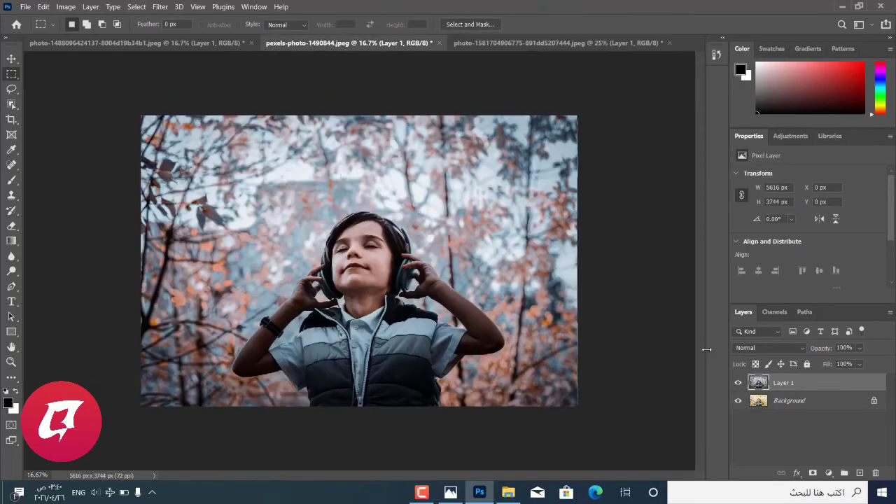
# Toggle Layer 1 visibility on the headphones and winter hat photos to compare with originals
pyautogui.click(738, 383)
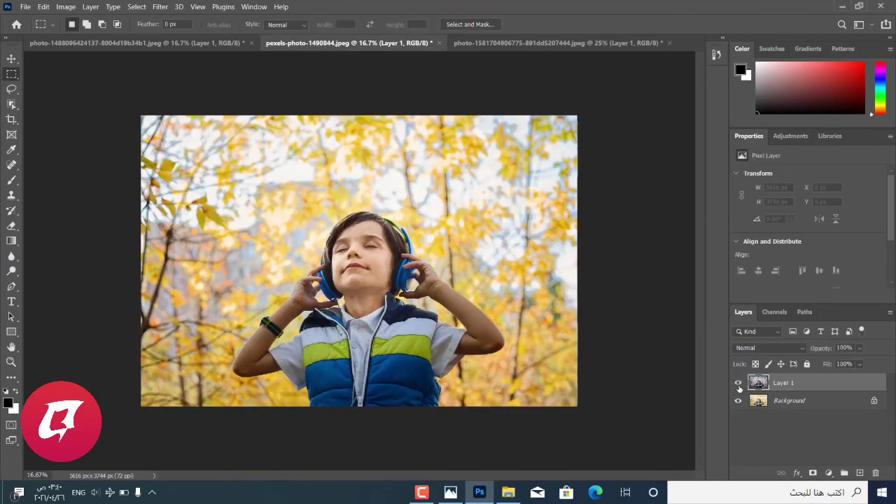
pyautogui.click(738, 383)
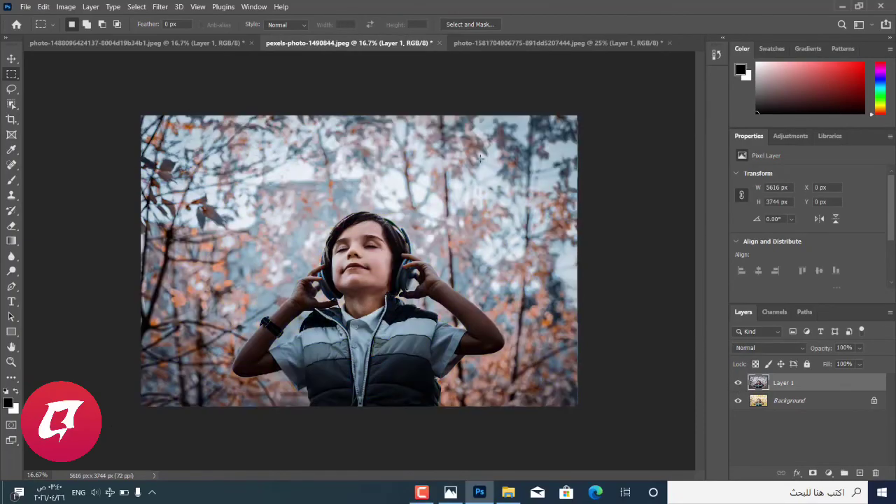
pyautogui.click(161, 46)
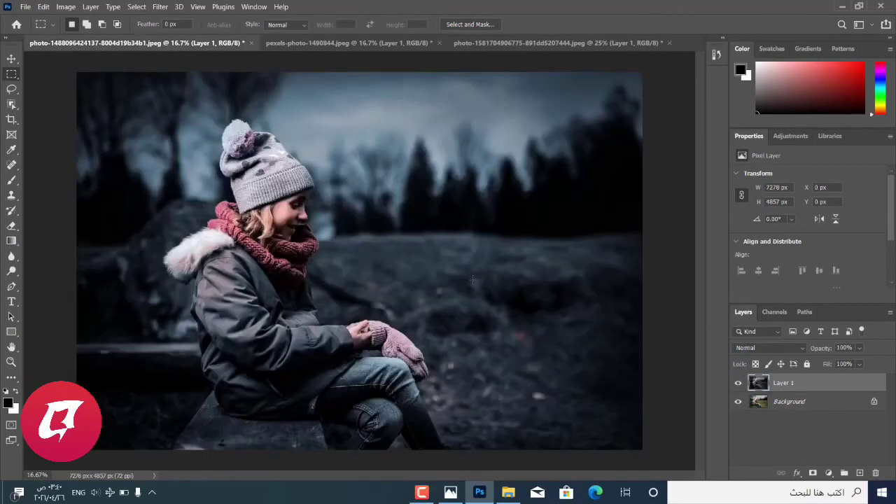
pyautogui.click(738, 384)
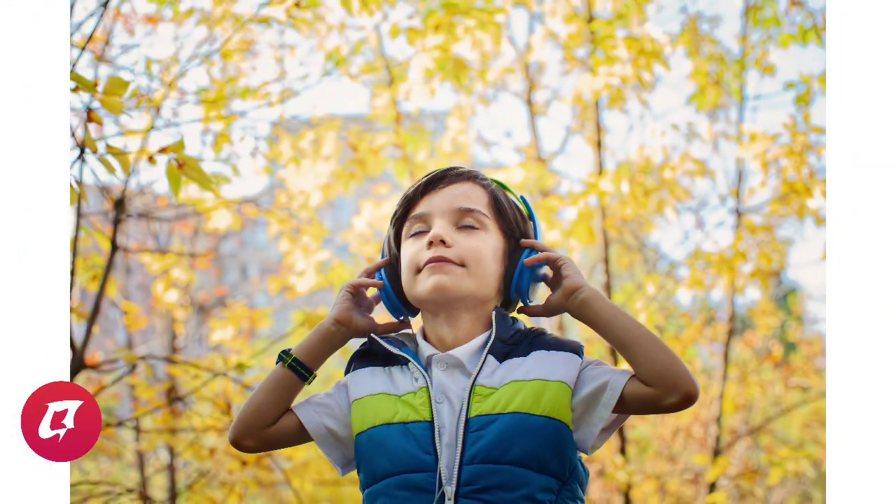